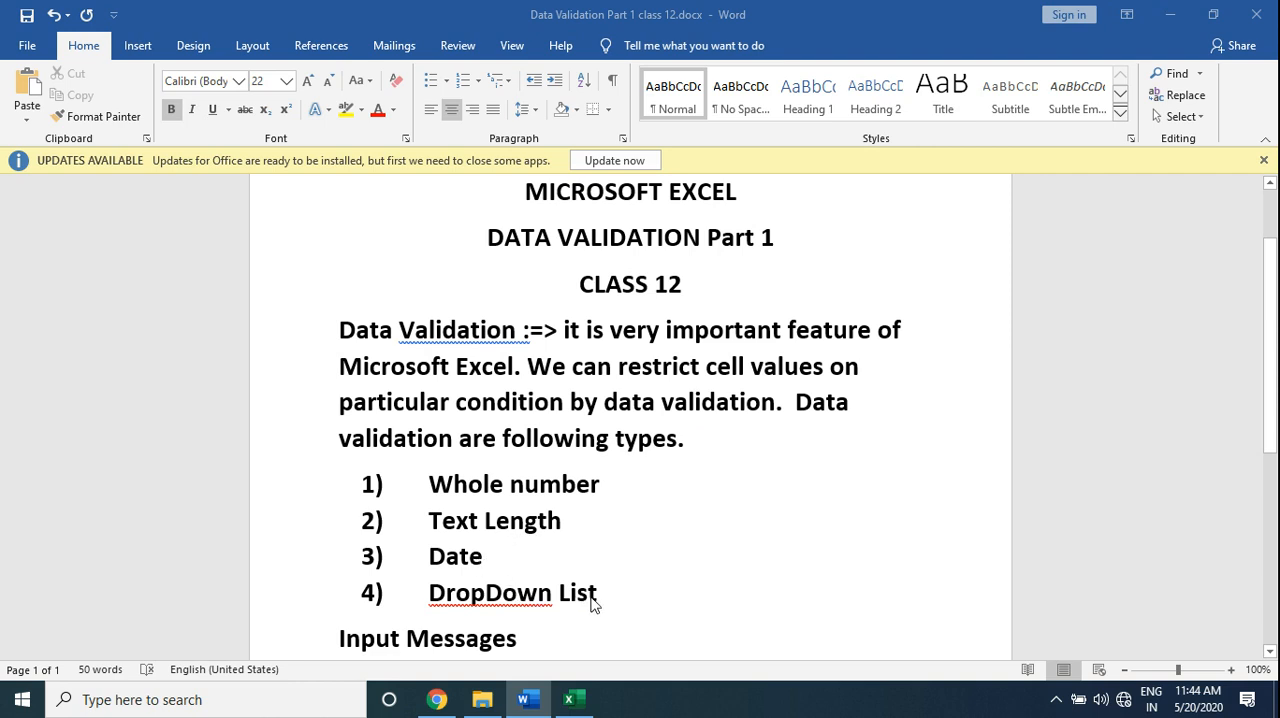
# - Switch to the Excel workbook and set the data validation for cells B6:B14 to allow whole numbers
pyautogui.click(576, 701)
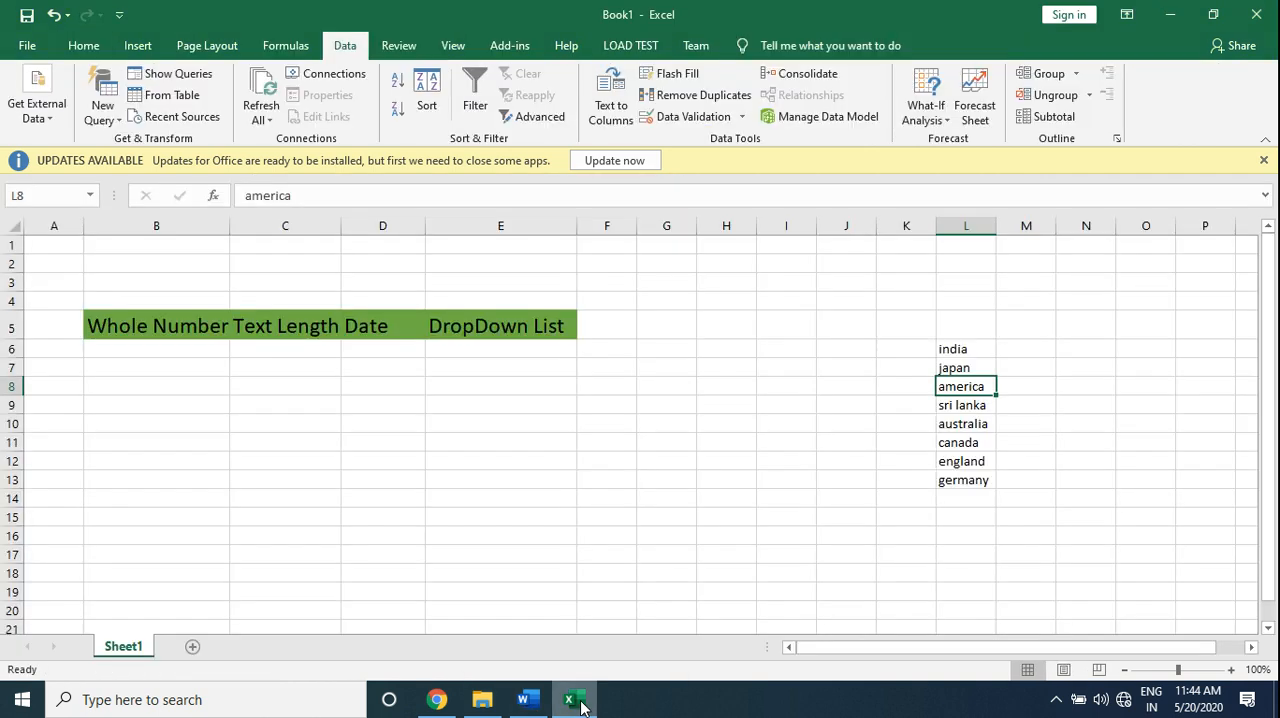
pyautogui.click(150, 350)
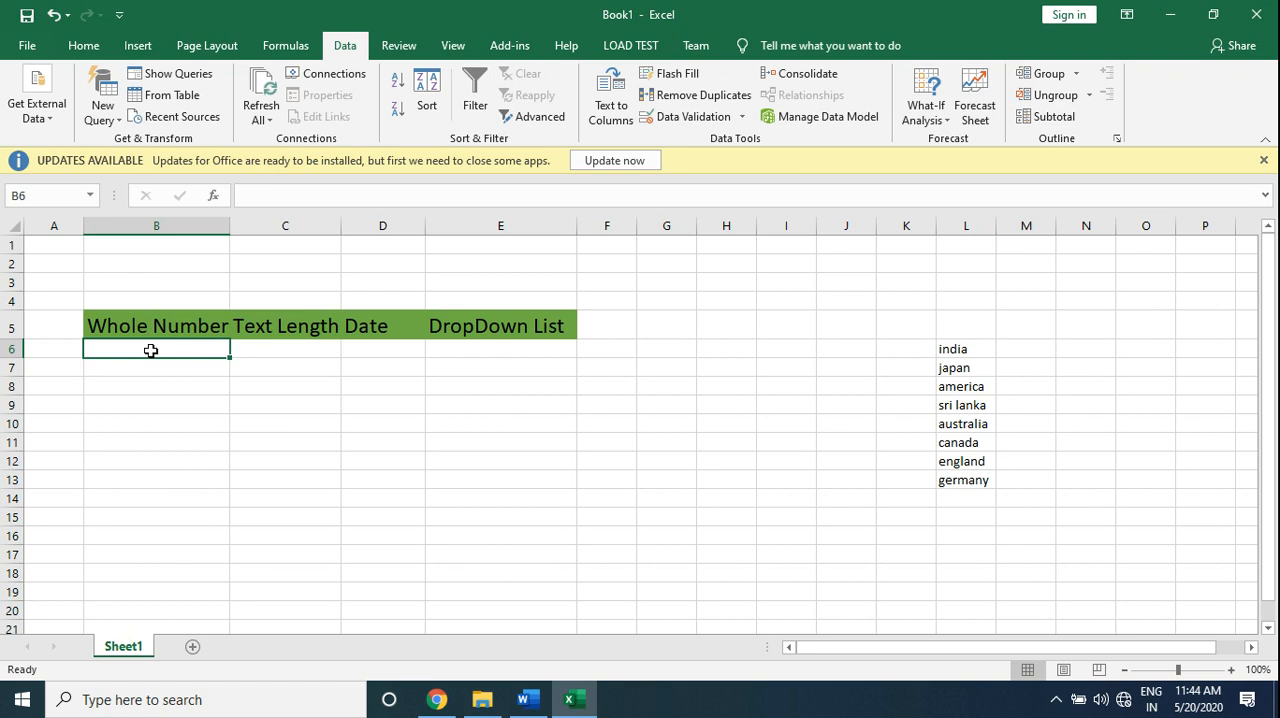
pyautogui.moveTo(150, 350); pyautogui.dragTo(164, 497)
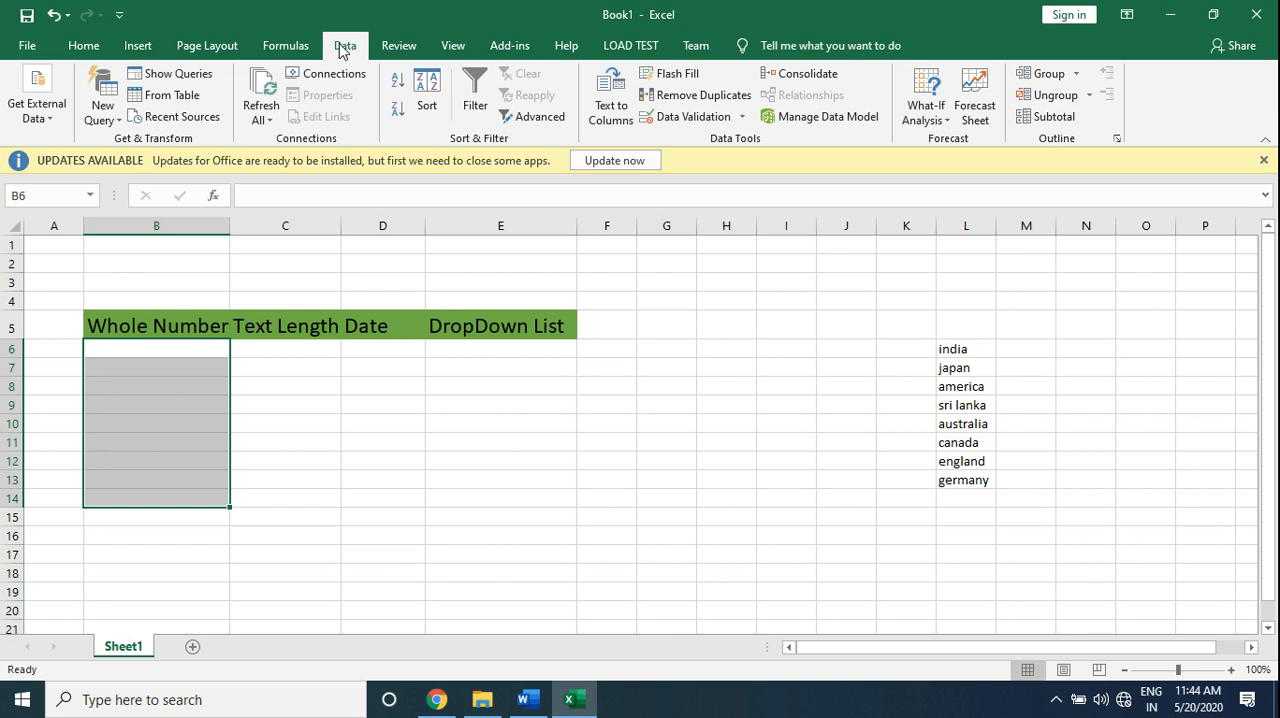
pyautogui.click(705, 118)
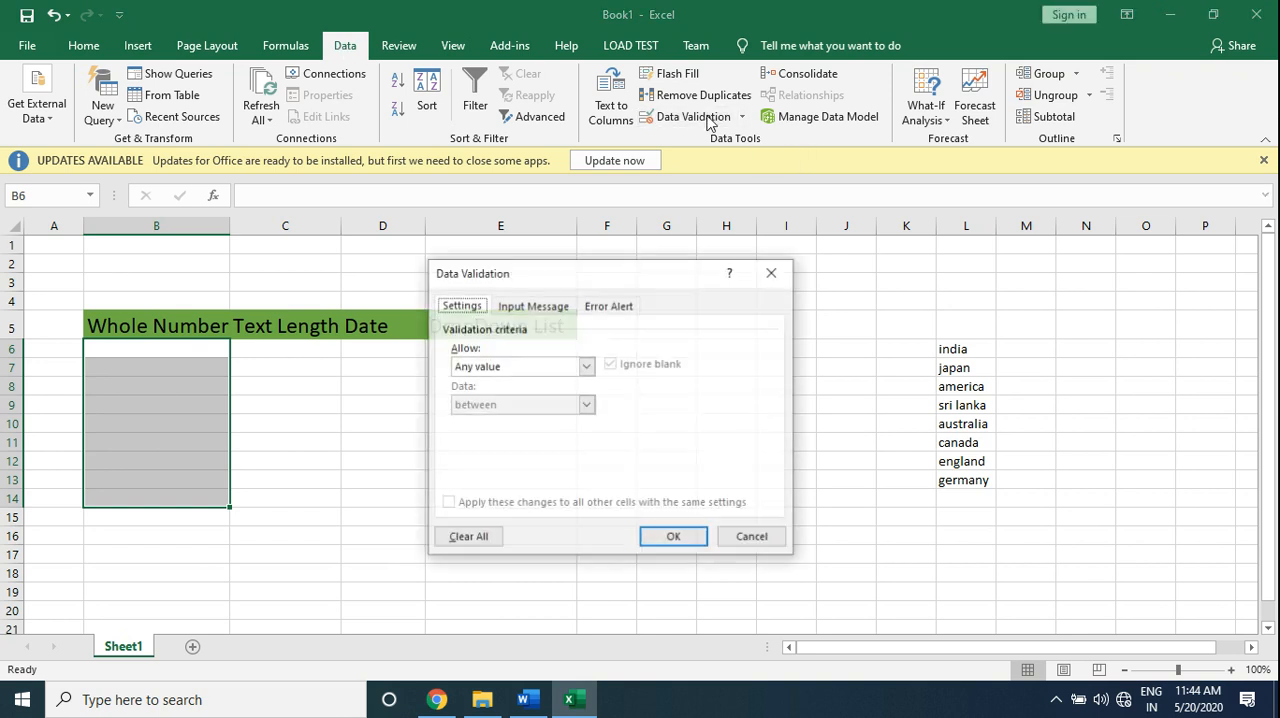
pyautogui.moveTo(557, 276); pyautogui.dragTo(760, 197)
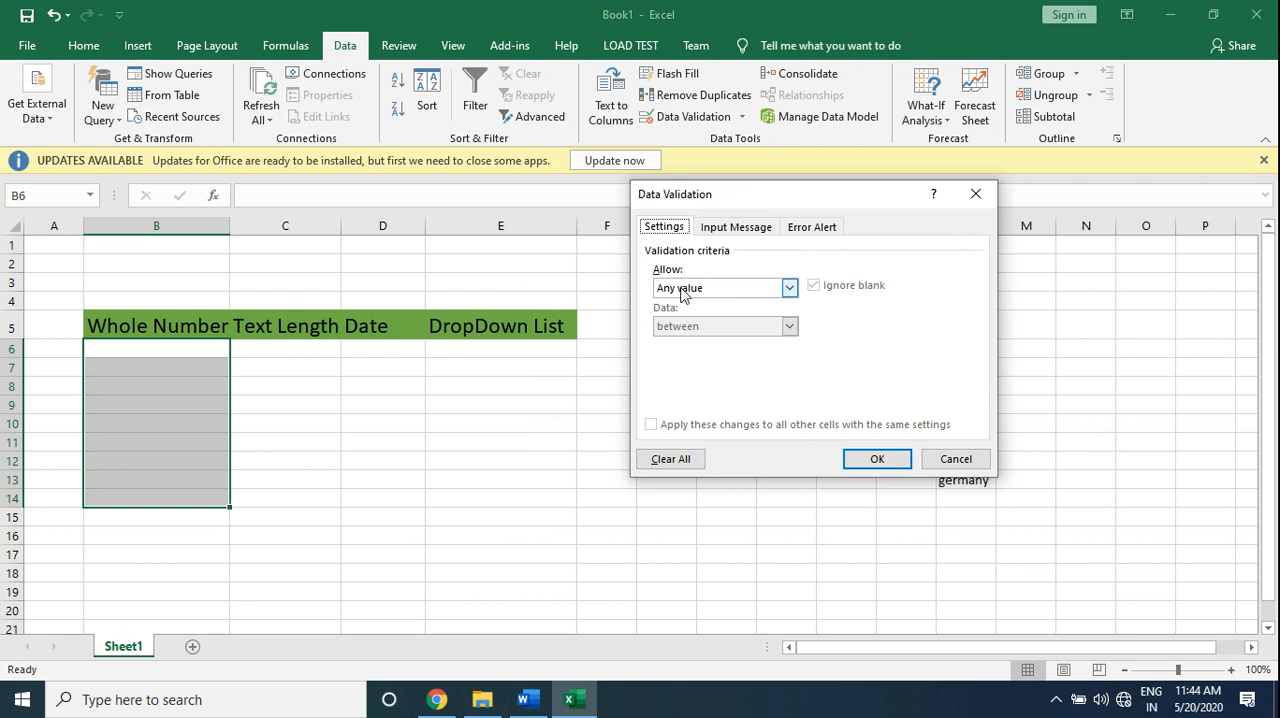
pyautogui.click(789, 288)
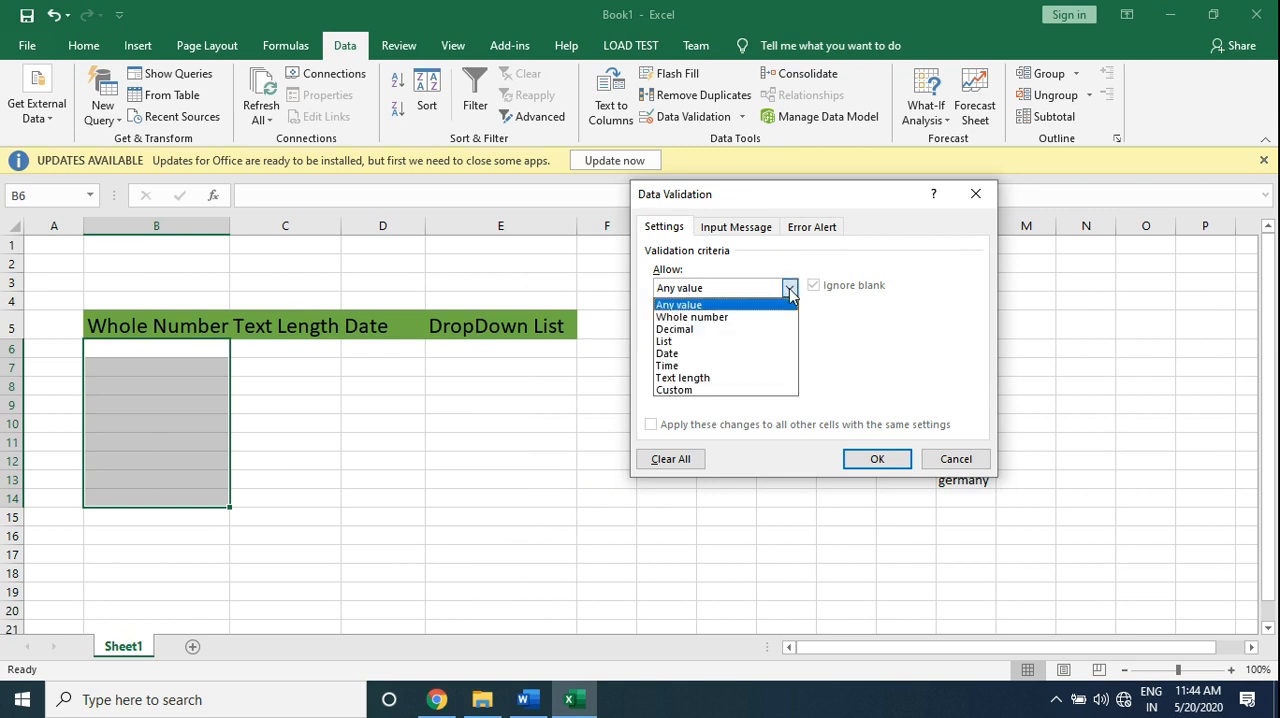
pyautogui.click(745, 318)
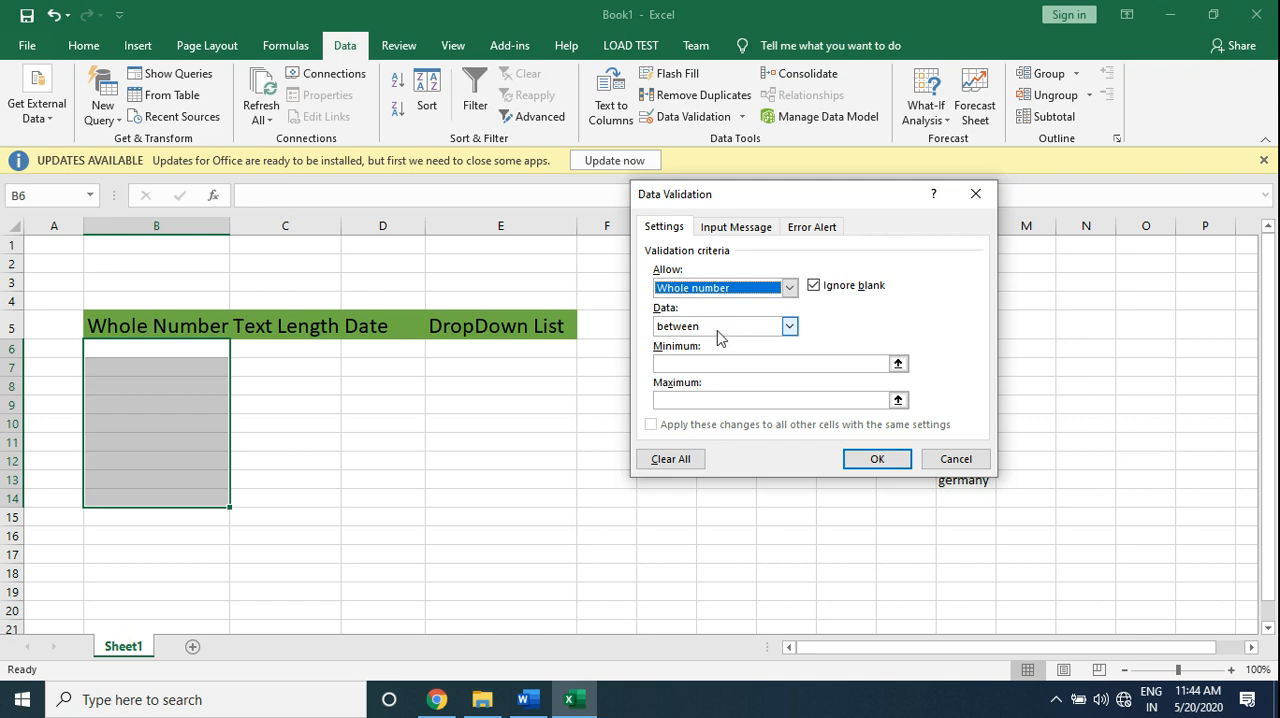
# - Limit the whole-number rule to values between 0 and 100 and apply it to the selected cells
pyautogui.click(788, 329)
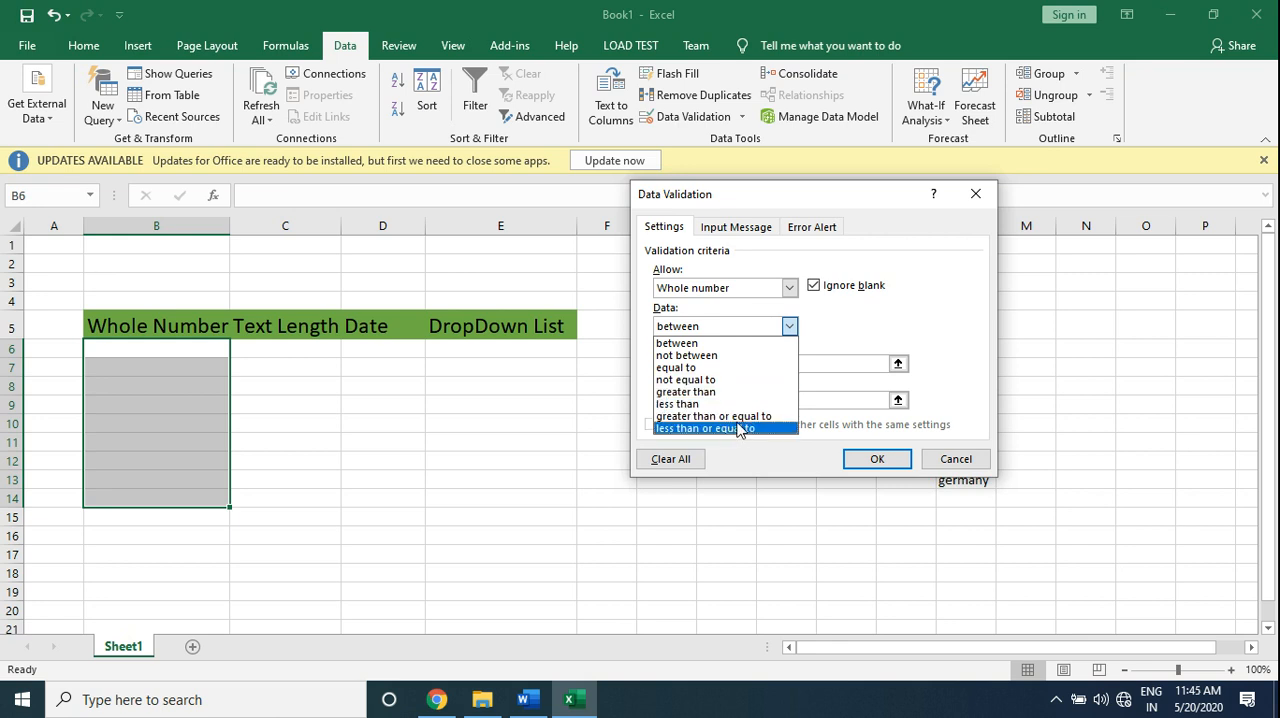
pyautogui.click(671, 344)
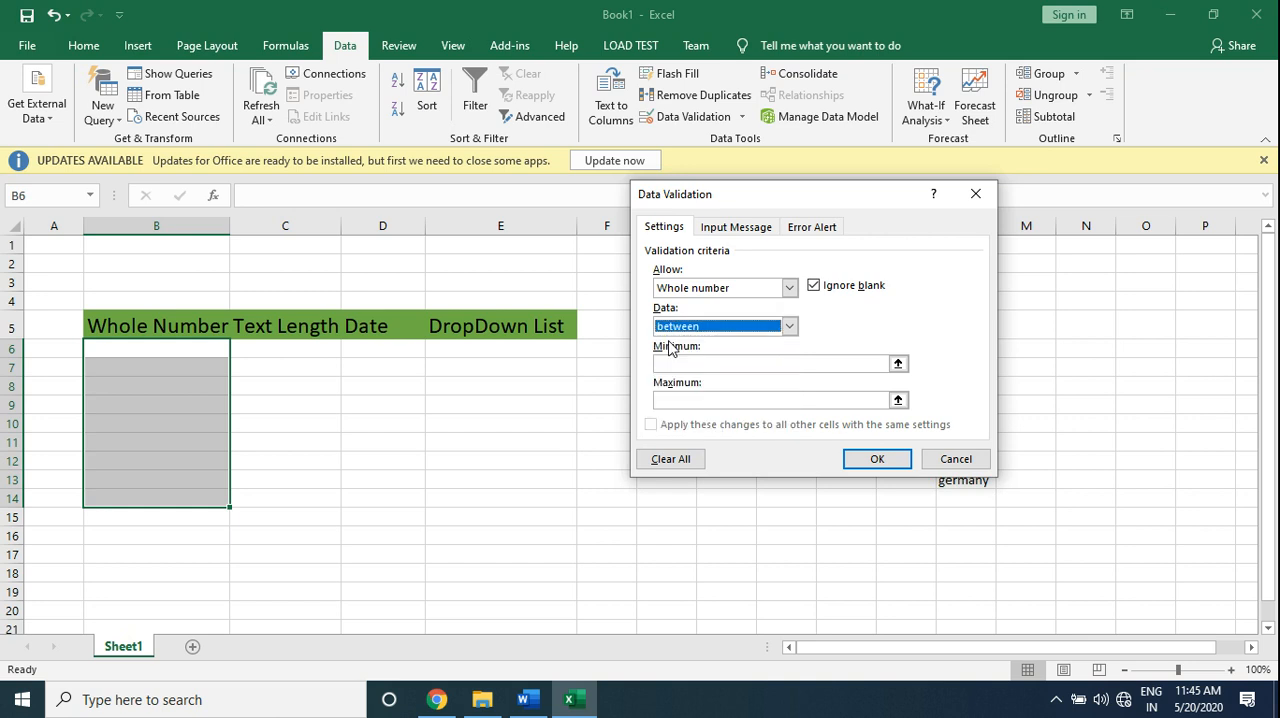
pyautogui.click(671, 362)
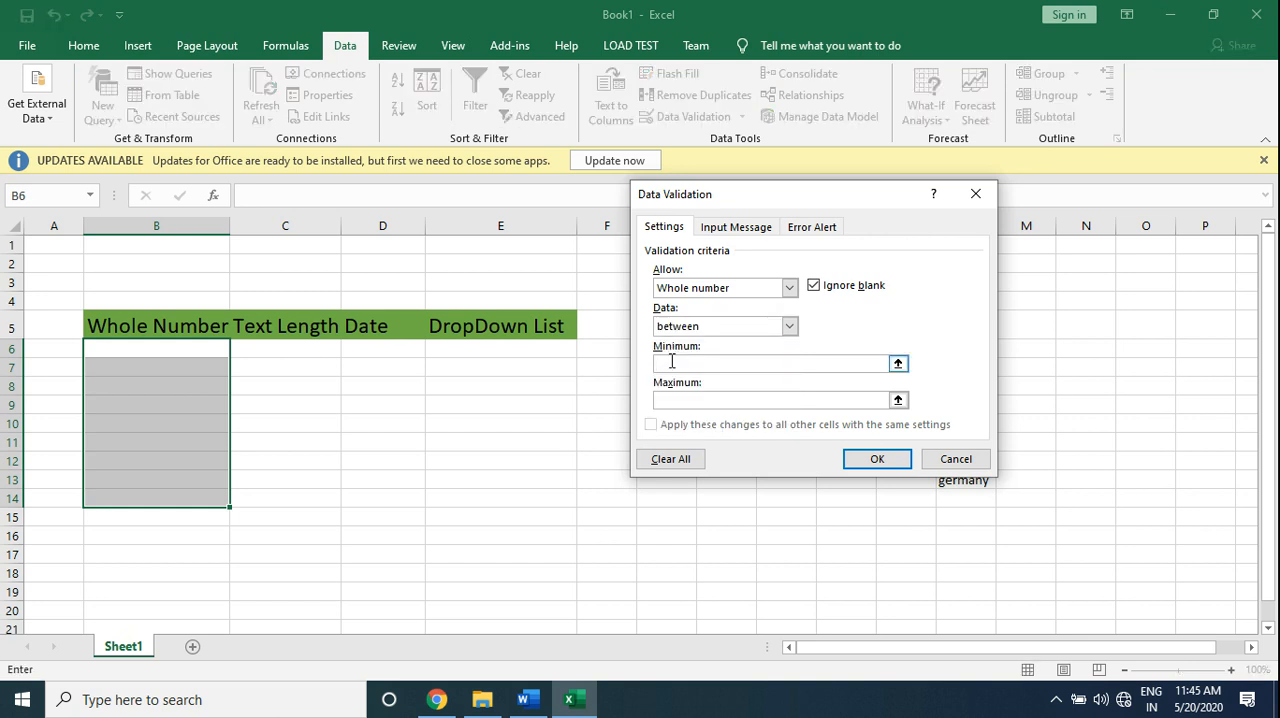
pyautogui.write('0')
pyautogui.press('Tab')
pyautogui.write('100')
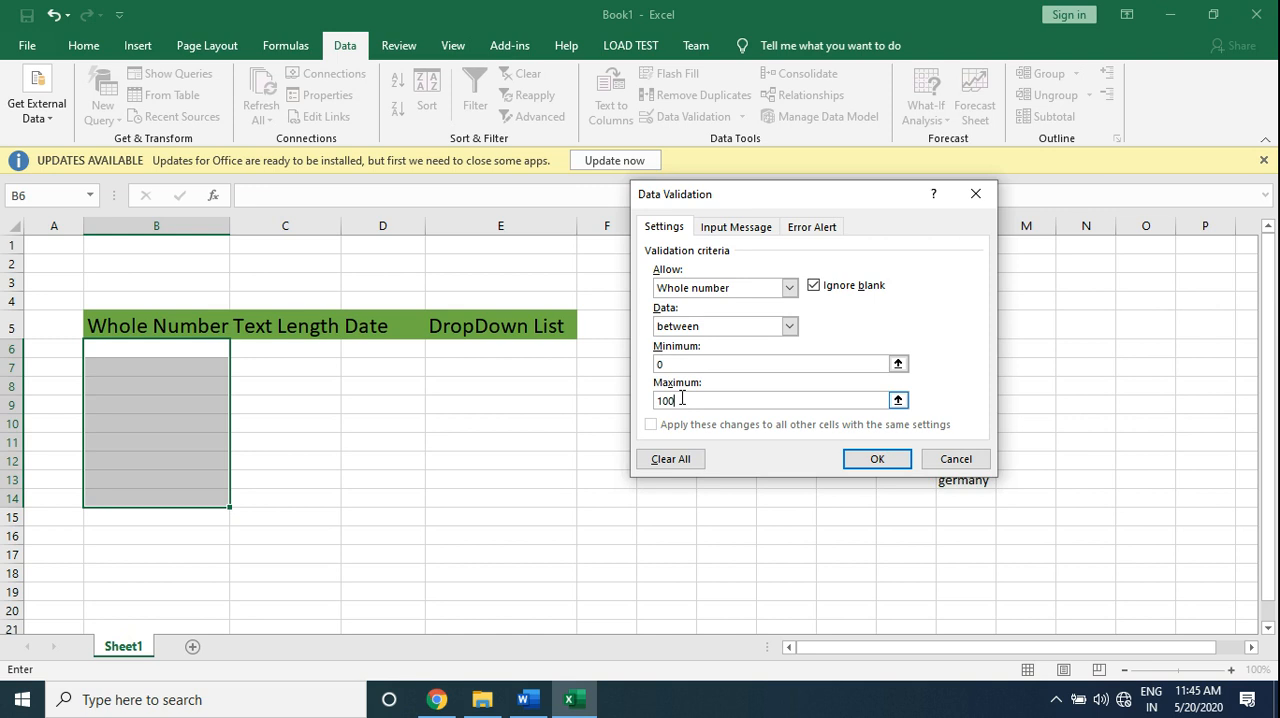
pyautogui.click(872, 466)
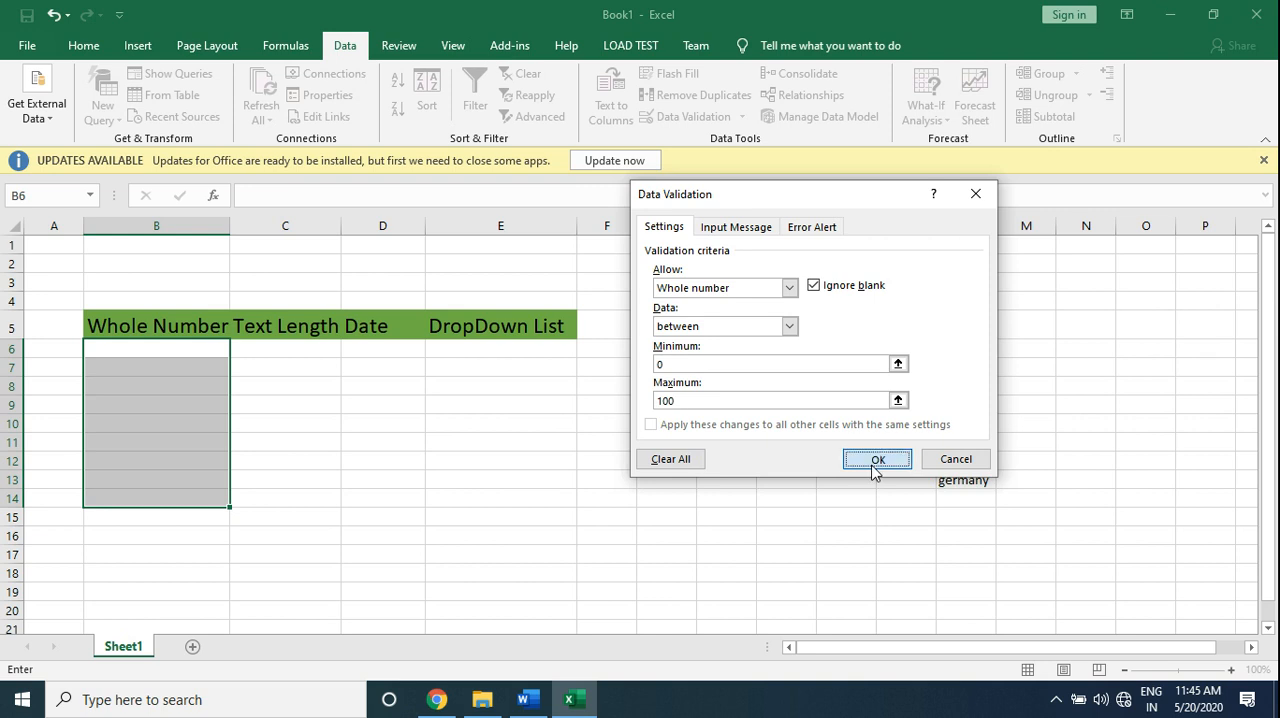
# - Enter 12 in cell B6 under Whole Number
pyautogui.click(178, 354)
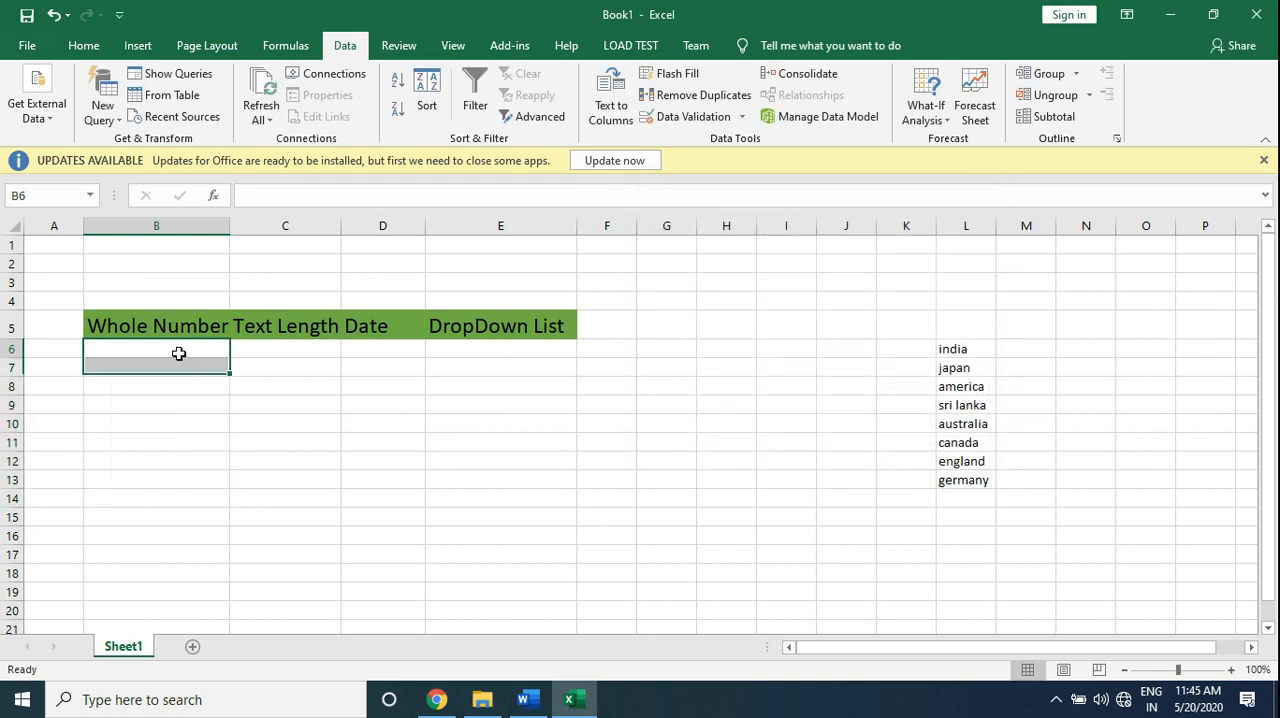
pyautogui.write('12')
pyautogui.press('Return')
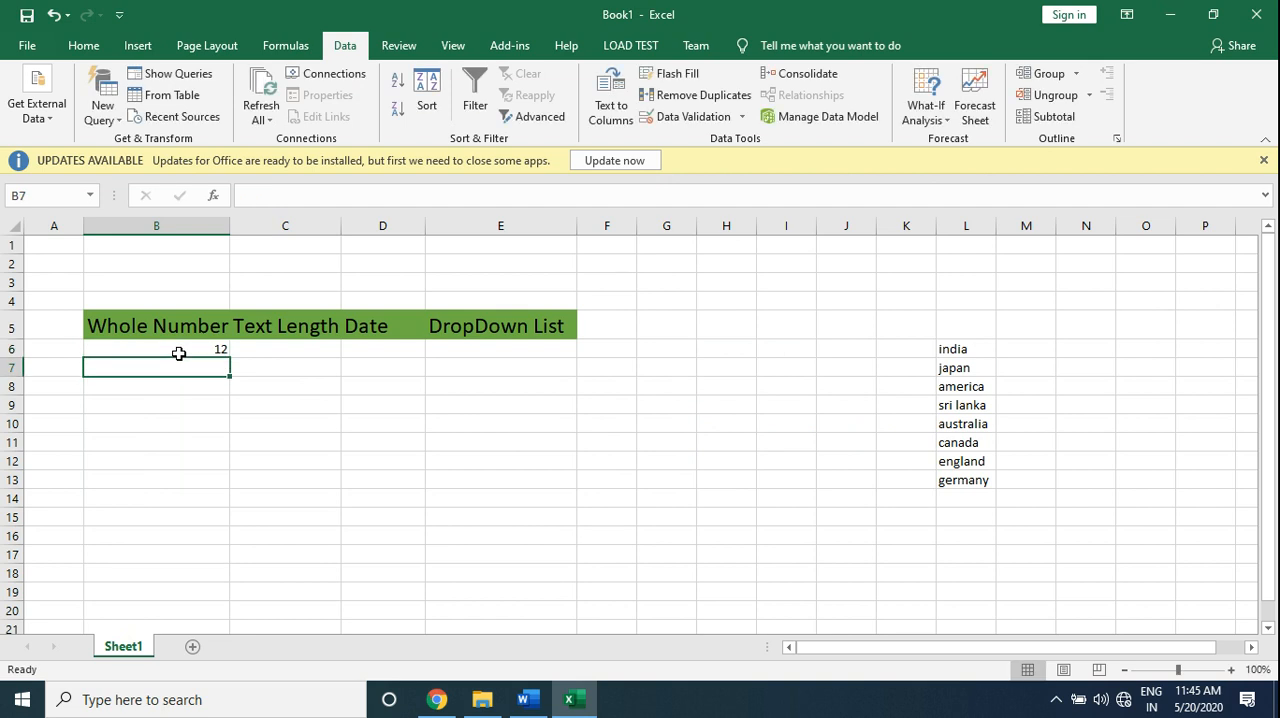
# - Try 120 in cell B7 to test the whole-number rule, cancel it and enter 32 instead
pyautogui.write('120')
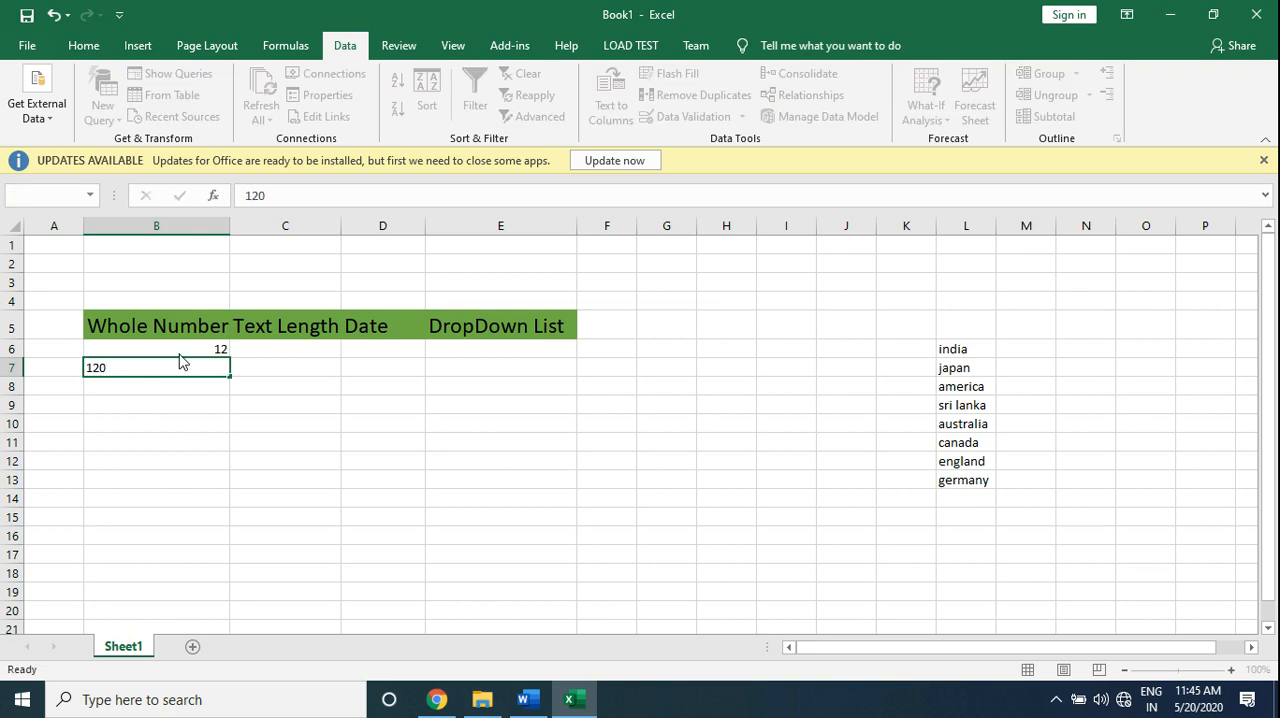
pyautogui.press('Return')
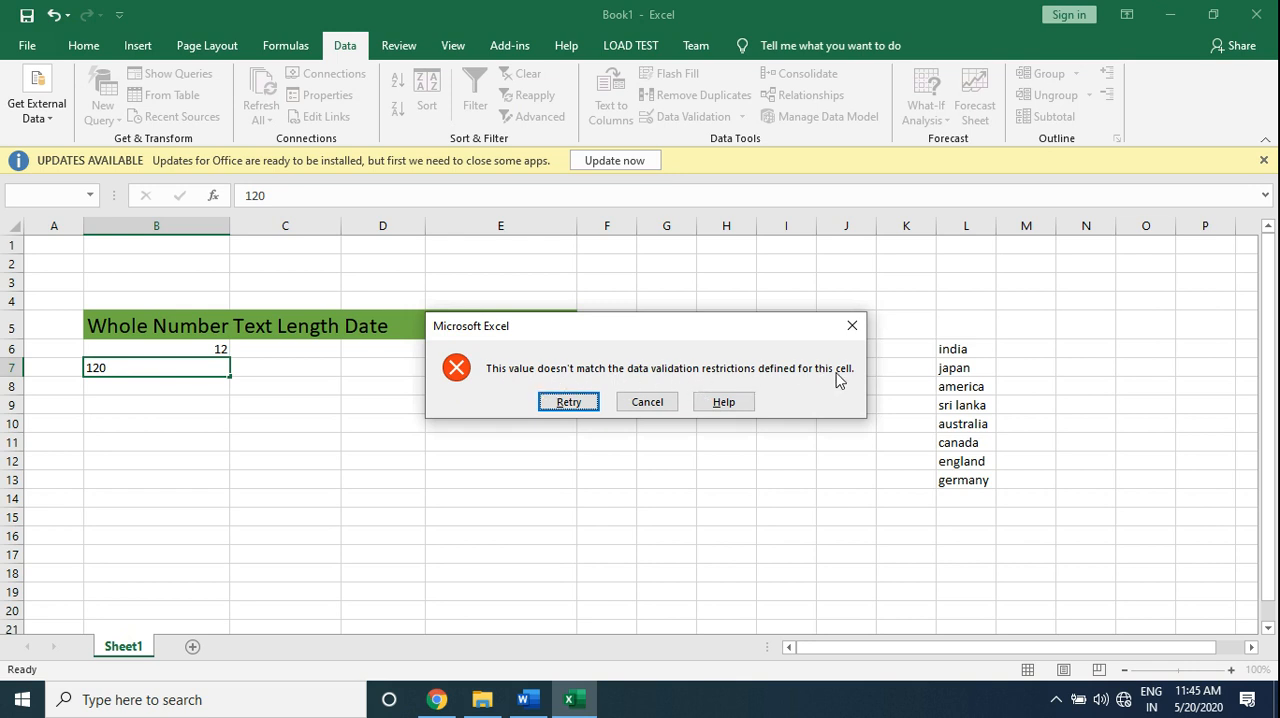
pyautogui.click(628, 406)
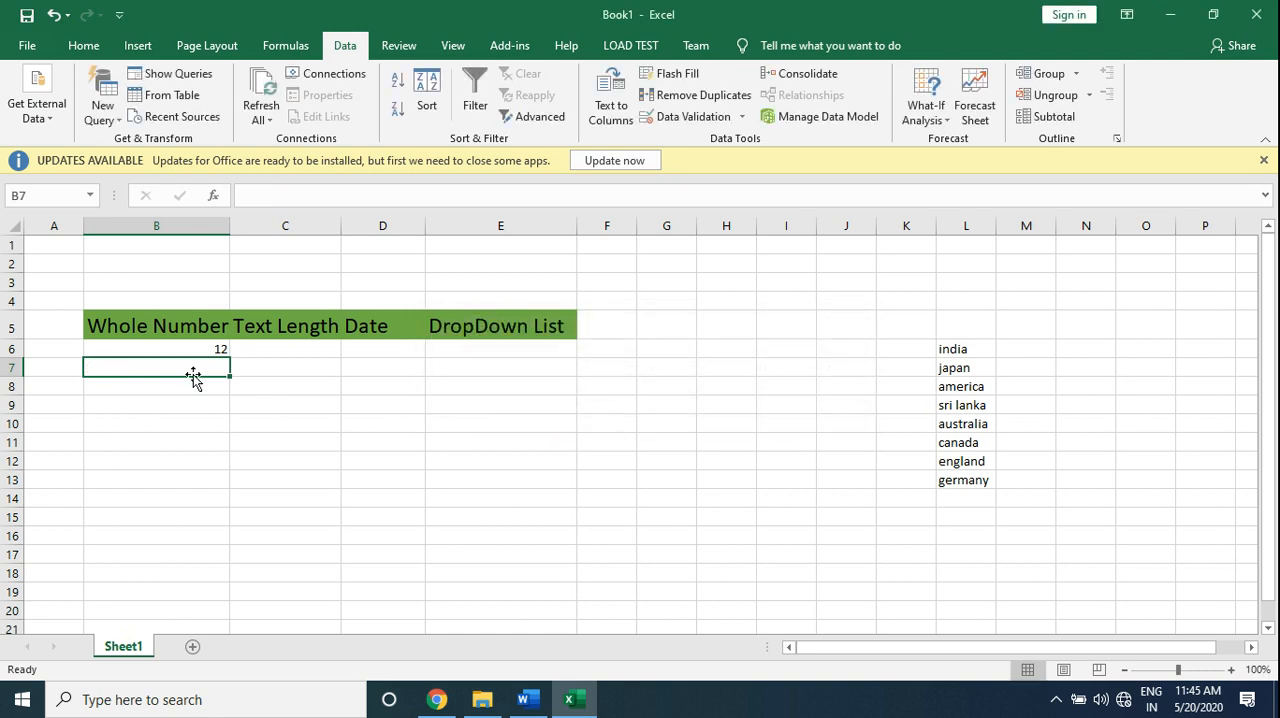
pyautogui.write('32')
pyautogui.press('Return')
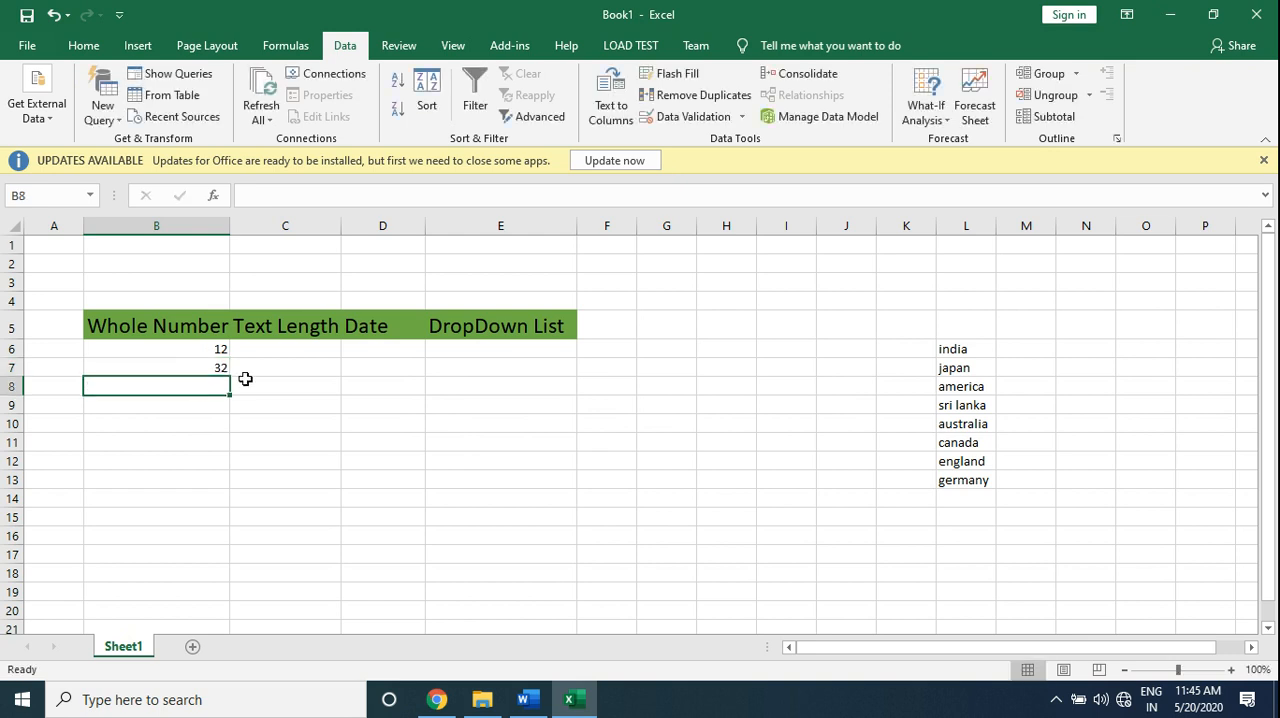
# - Add a data validation rule to cell C6 allowing a text length between 3 and 5
pyautogui.click(284, 351)
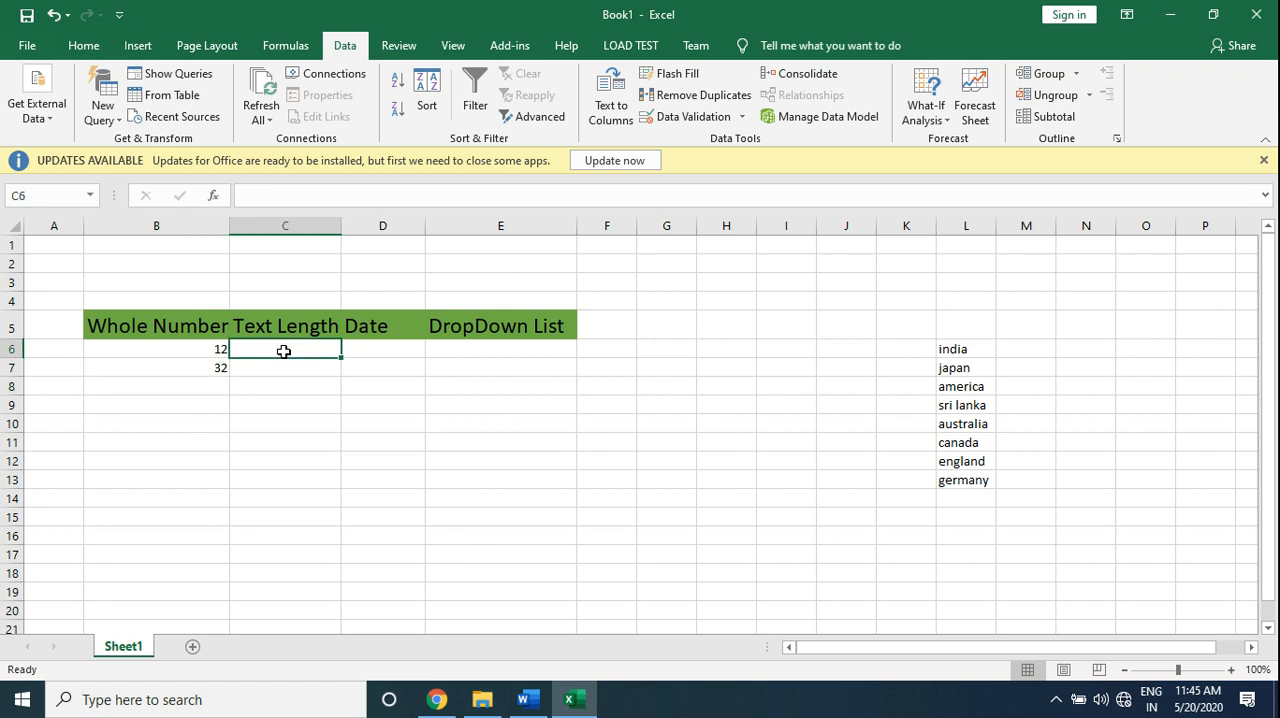
pyautogui.click(692, 122)
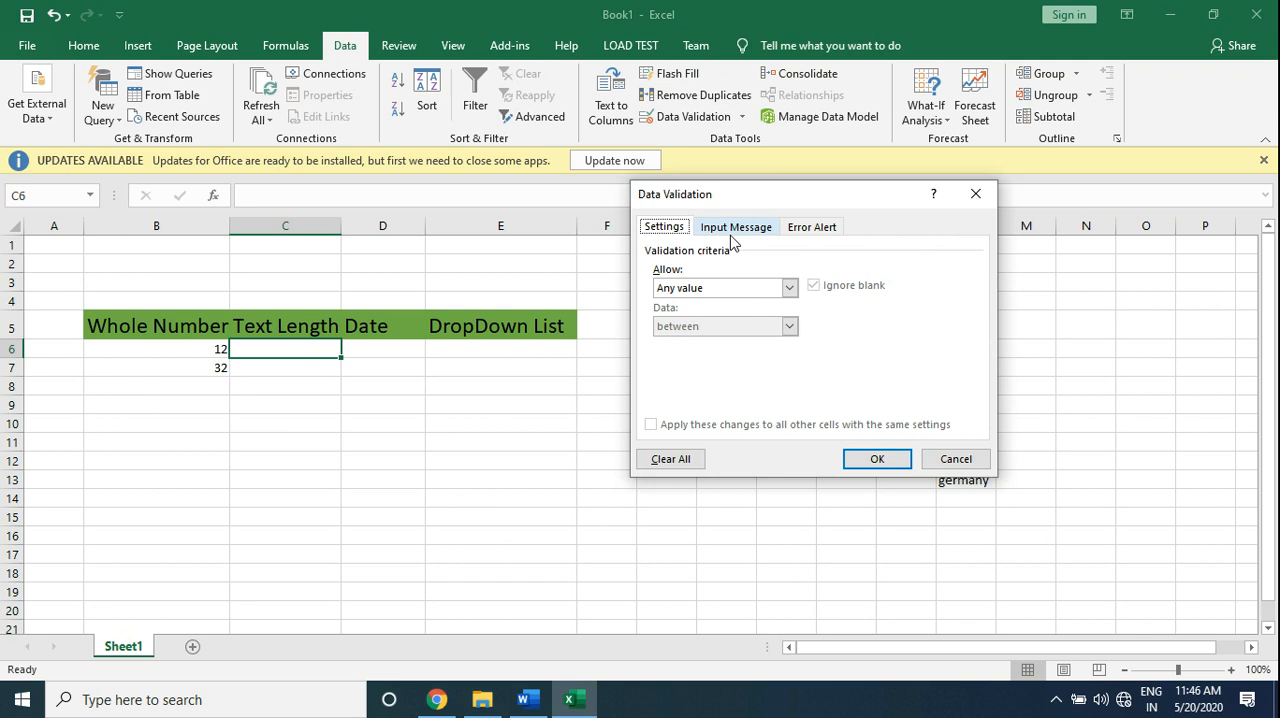
pyautogui.click(789, 288)
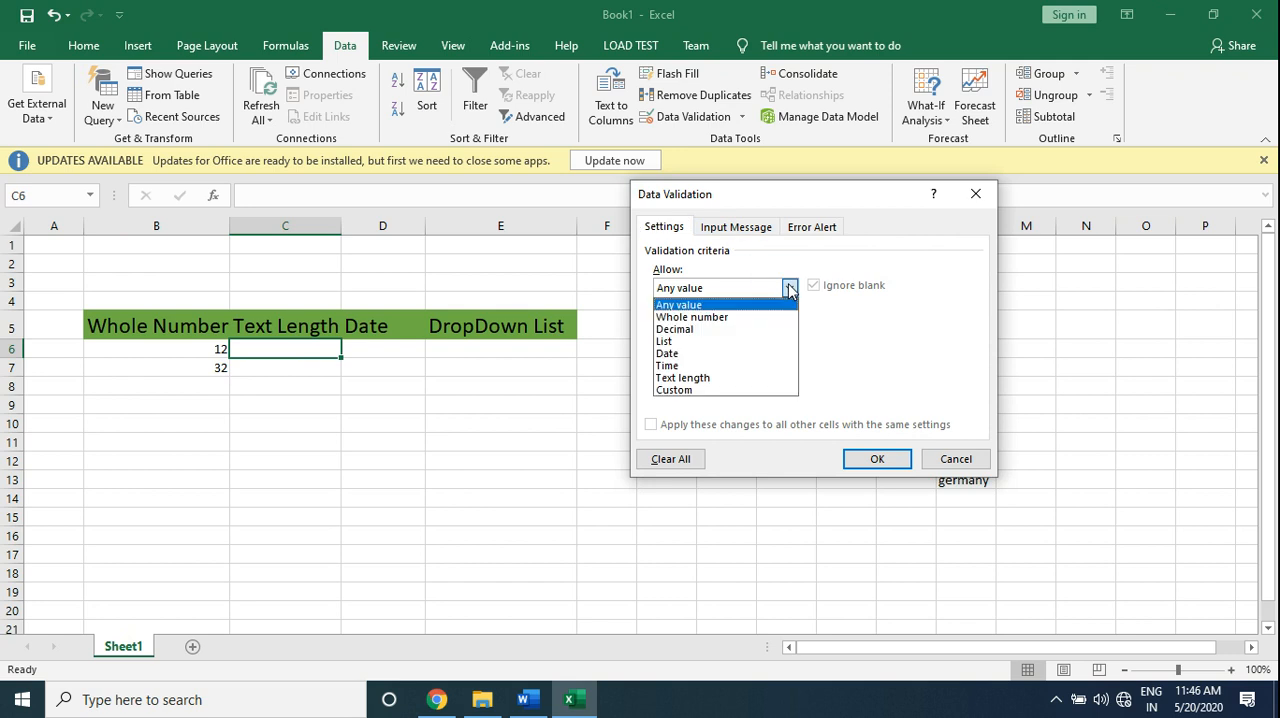
pyautogui.click(725, 378)
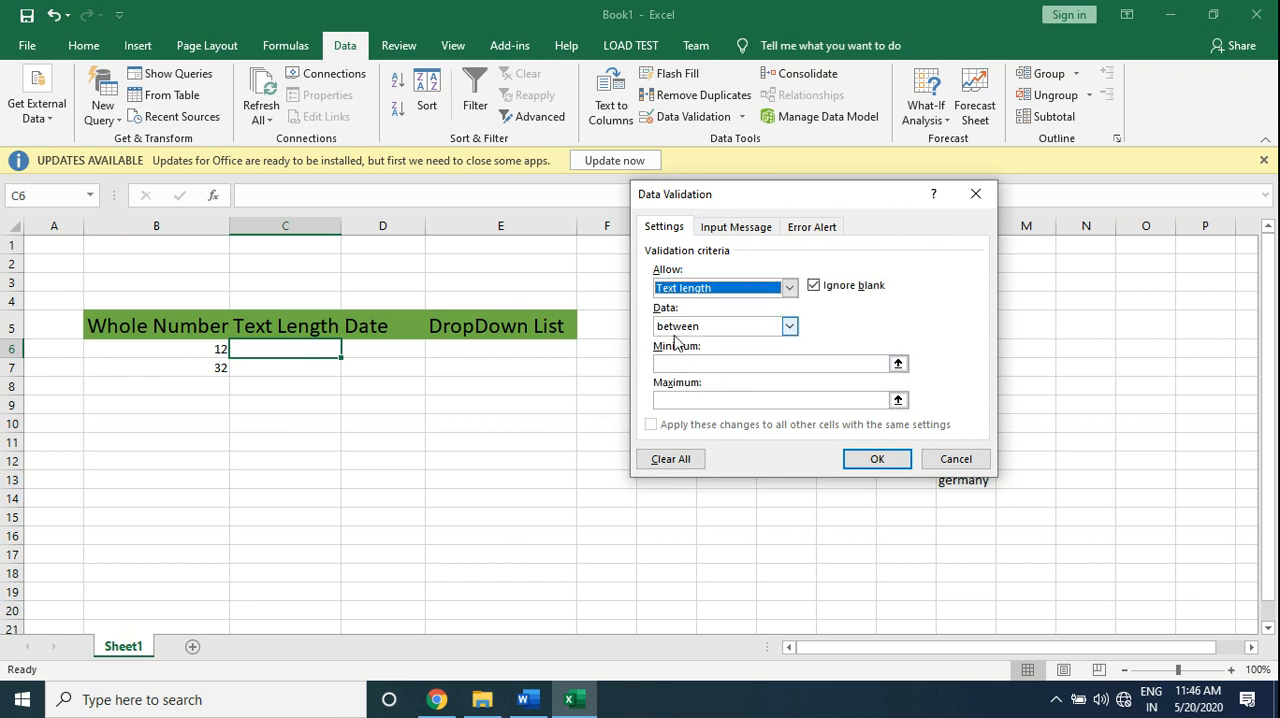
pyautogui.click(676, 363)
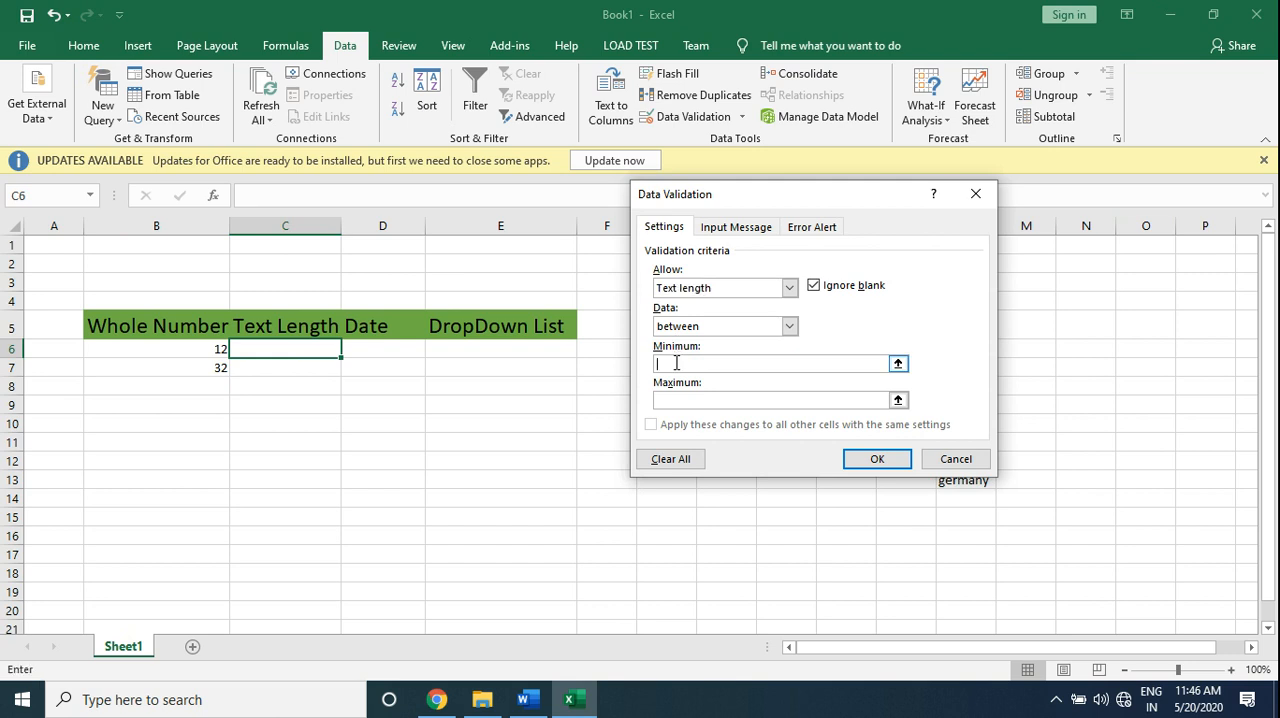
pyautogui.write('3')
pyautogui.press('Tab')
pyautogui.write('5')
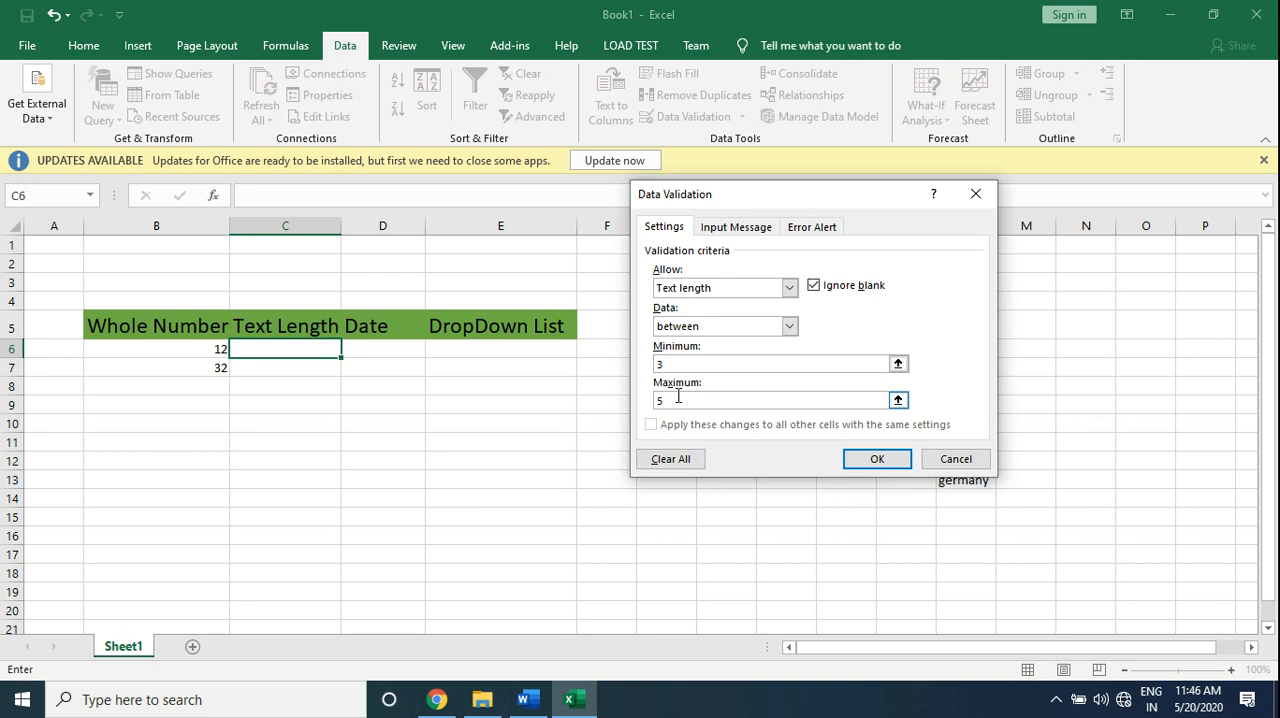
pyautogui.click(880, 459)
# - Enter abc in cell C6 and abcdef in cell C7 under Text Length
pyautogui.write('abc')
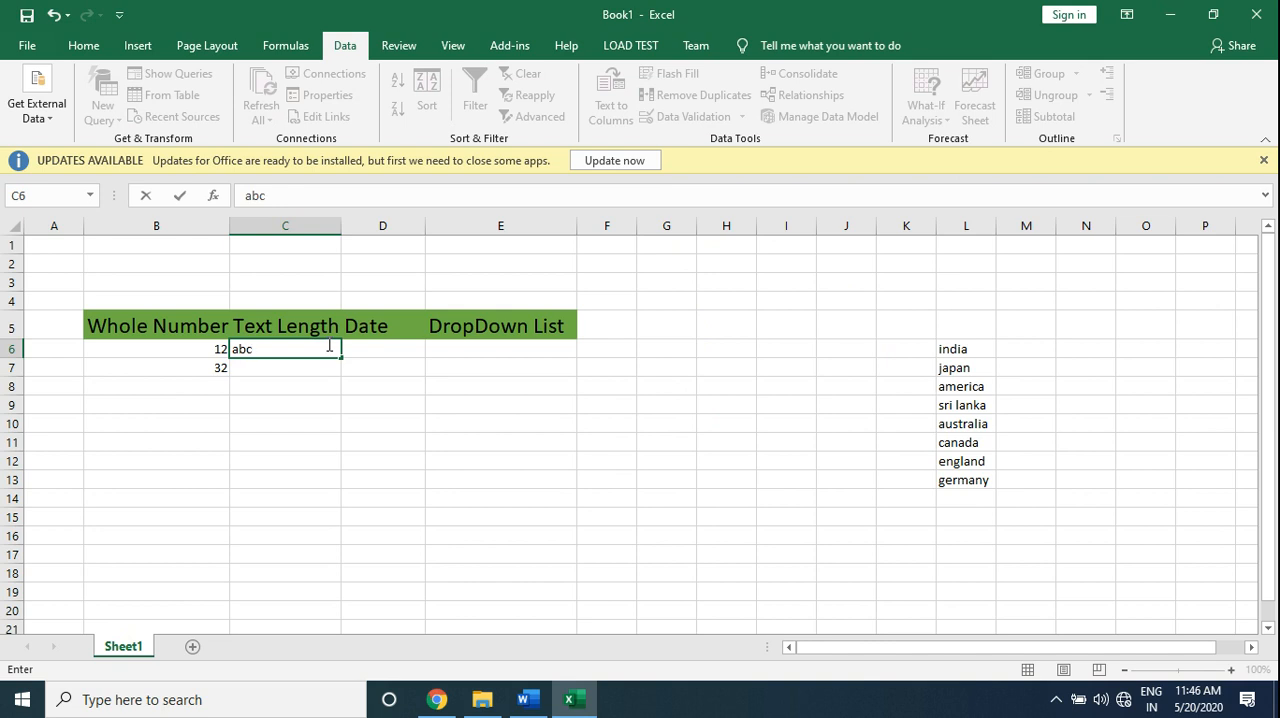
pyautogui.press('Return')
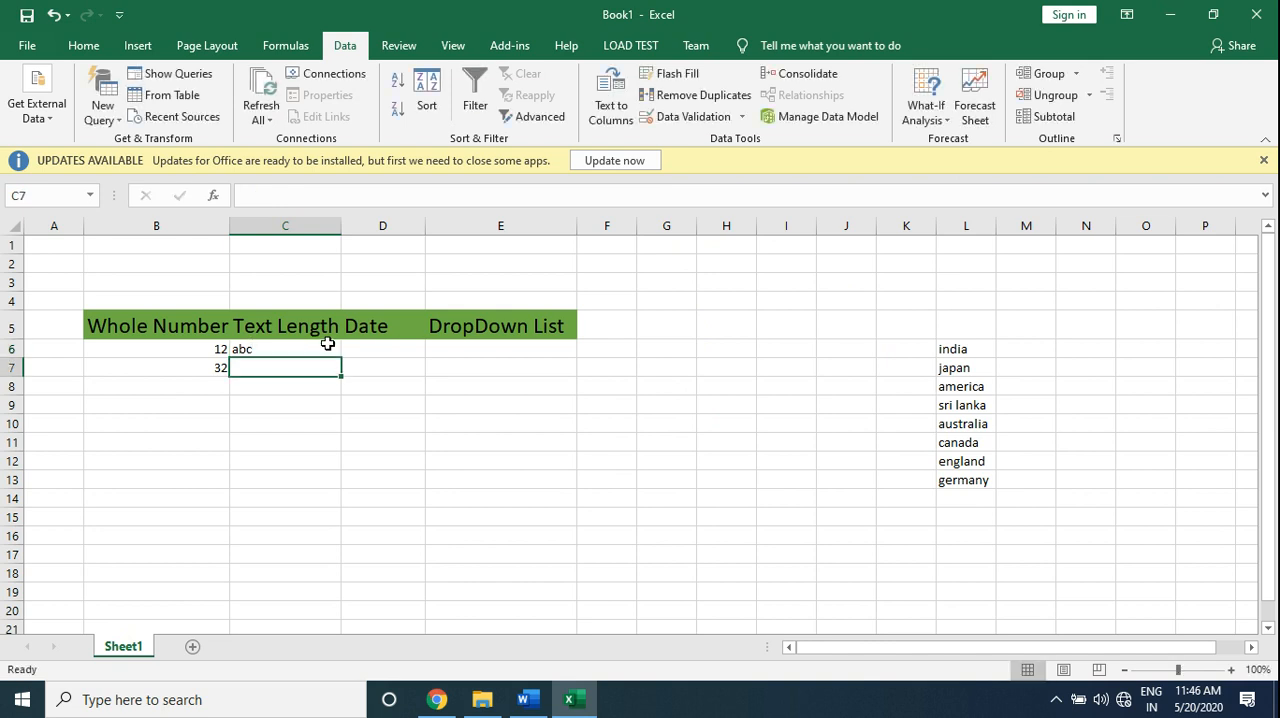
pyautogui.write('abcdef')
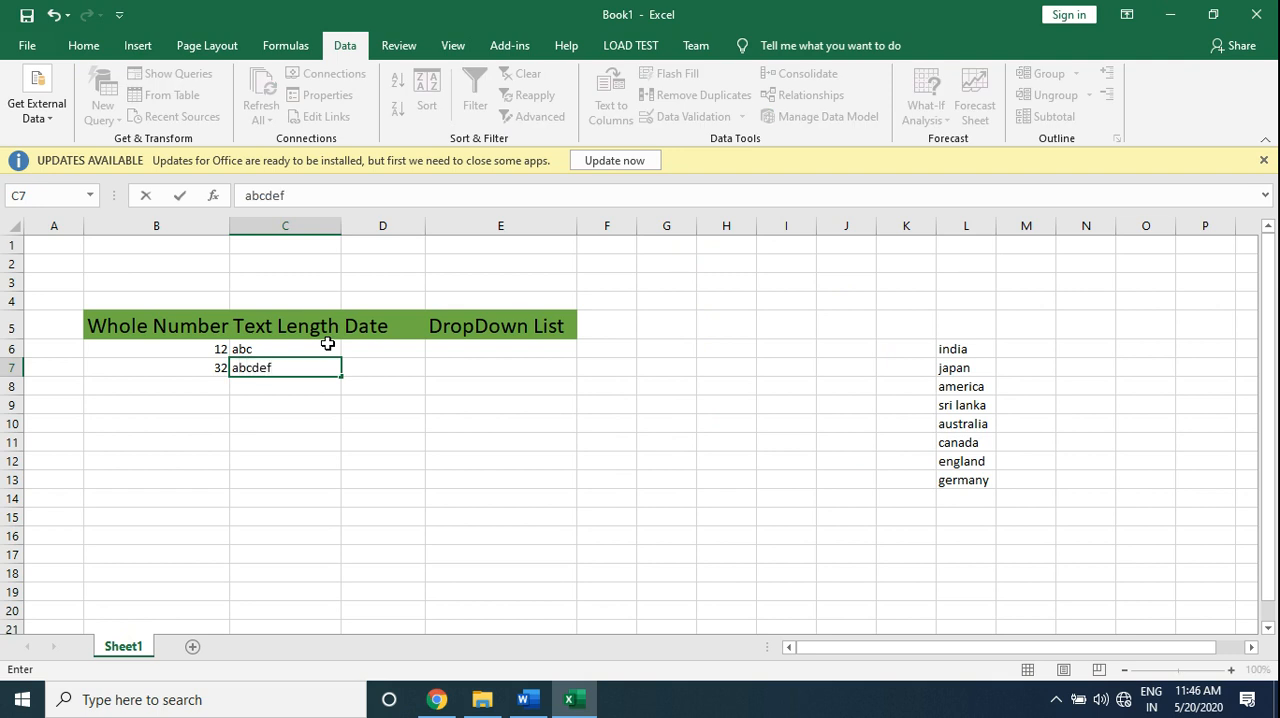
pyautogui.press('Return')
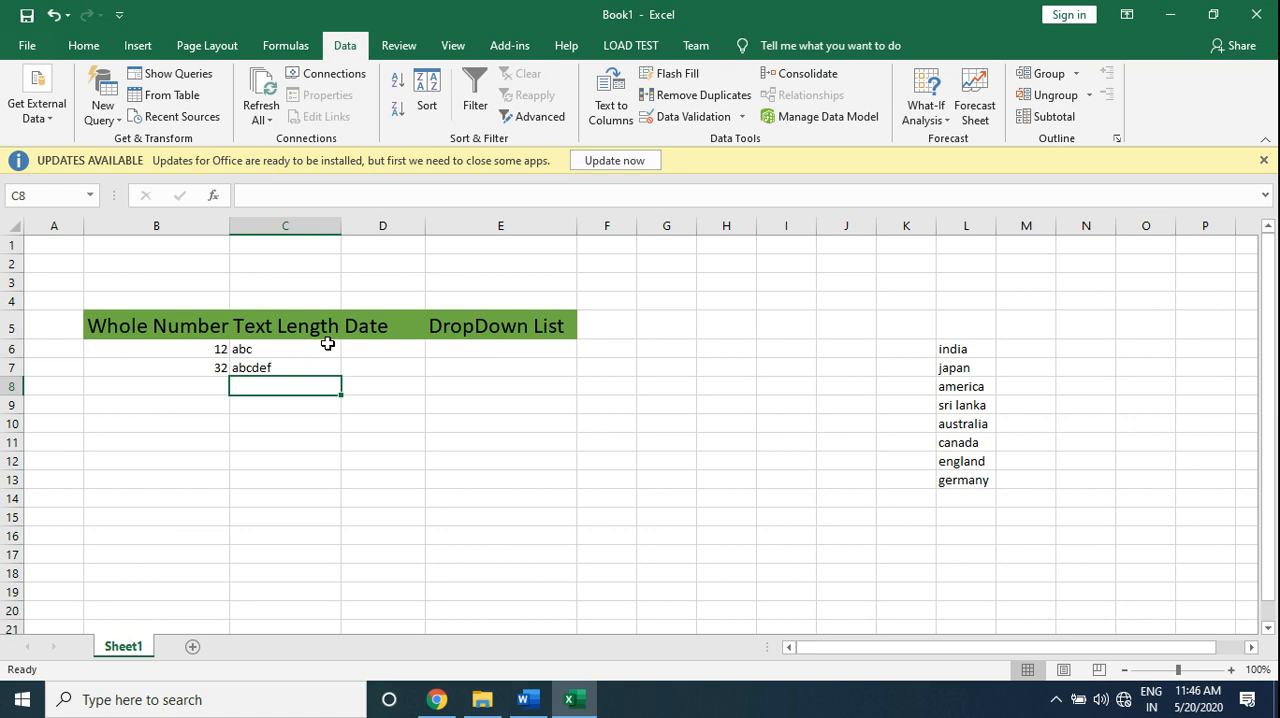
# - Try to replace cell C6 with abcdef to test the text-length rule, and clear the entry in C7
pyautogui.click(327, 344)
pyautogui.write('abcdef')
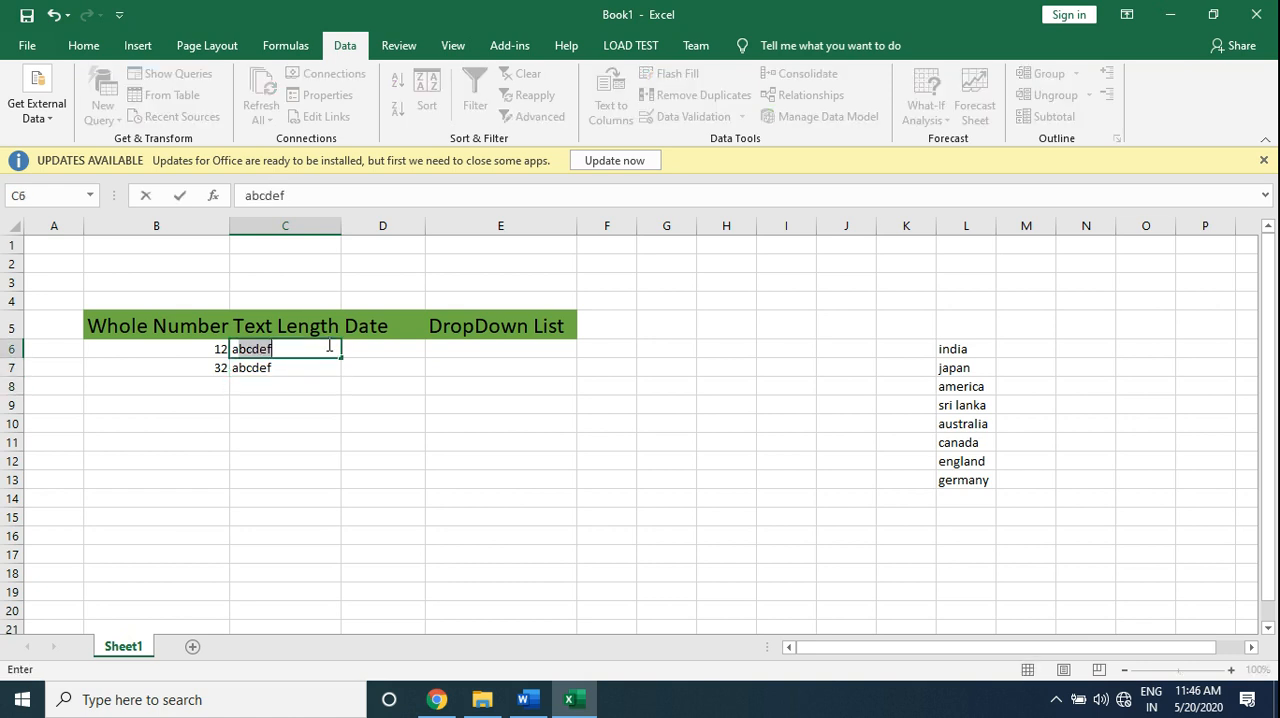
pyautogui.press('Return')
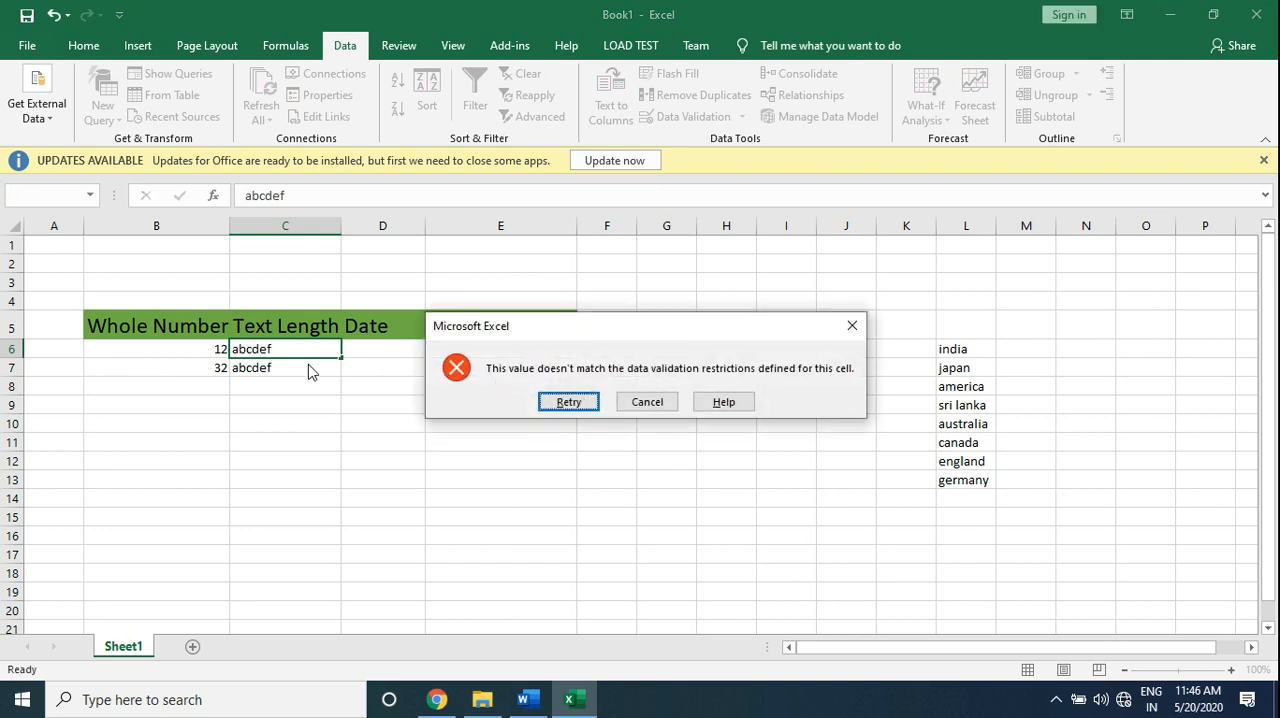
pyautogui.click(647, 402)
pyautogui.click(271, 369)
pyautogui.press('Delete')
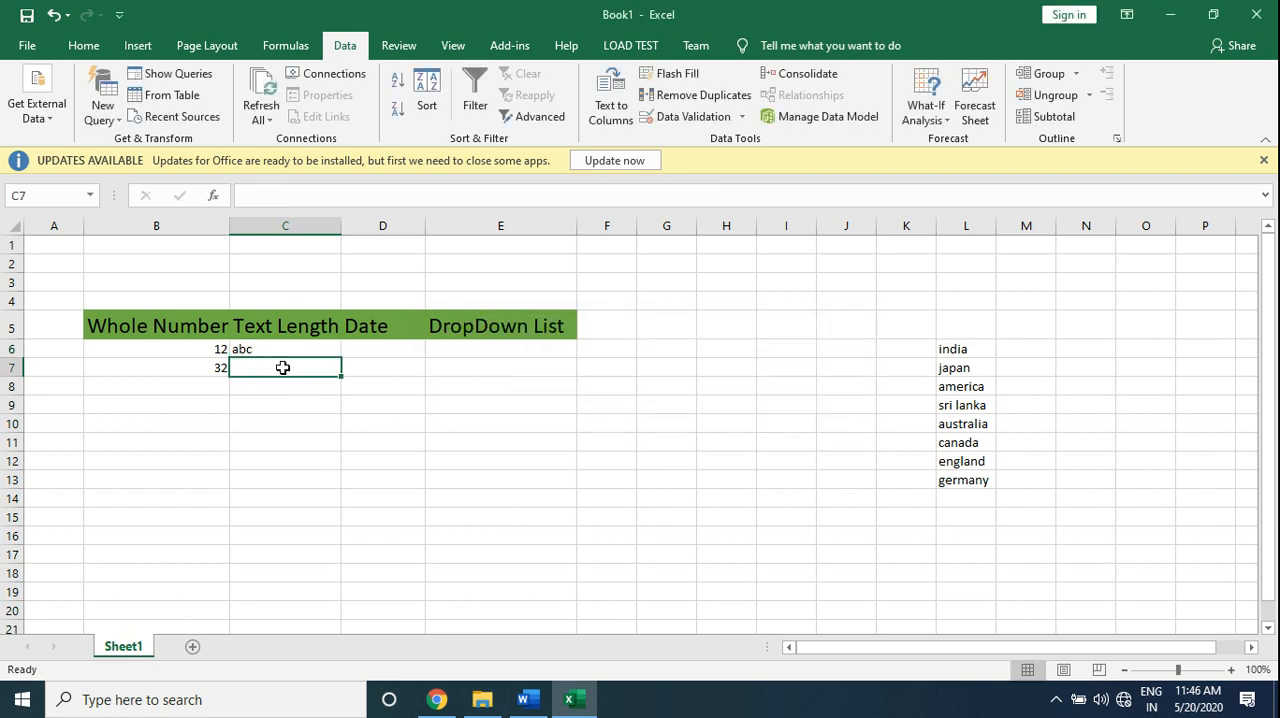
# - Add a data validation rule to cells D6:D15 allowing dates between 1-jan-2020 and 31-dec-2020
pyautogui.click(391, 348)
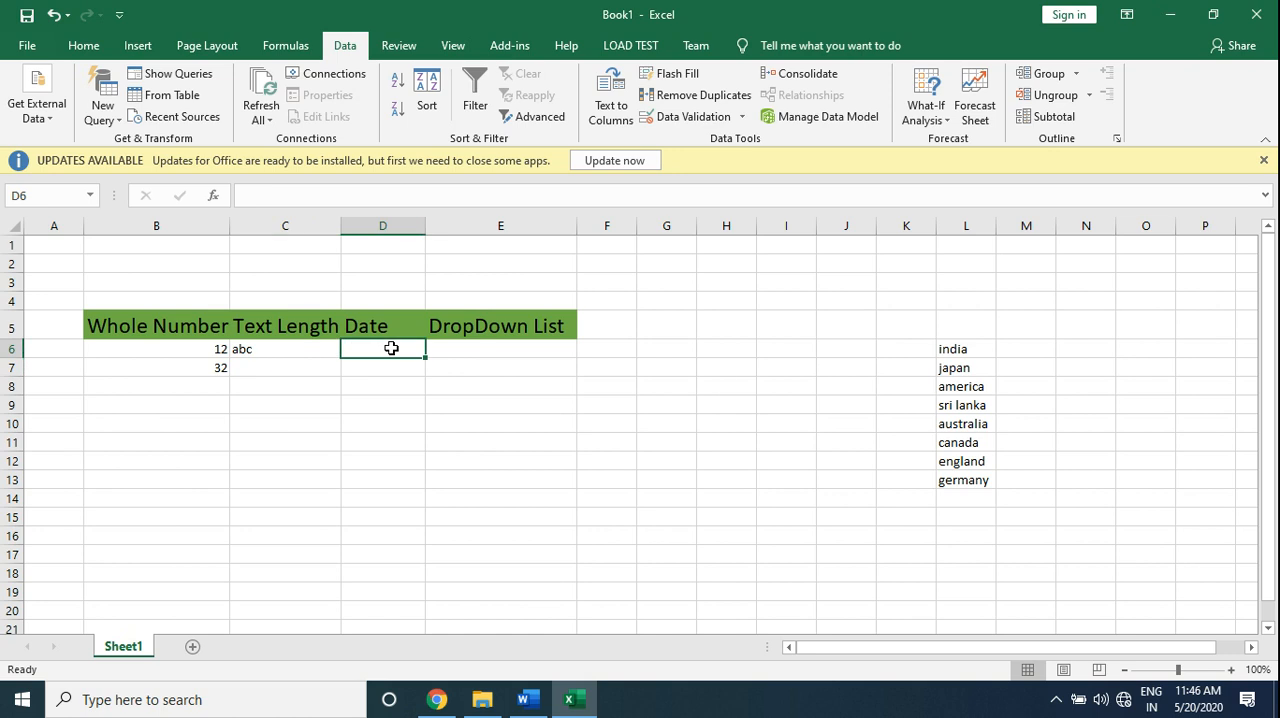
pyautogui.moveTo(391, 348); pyautogui.dragTo(406, 519)
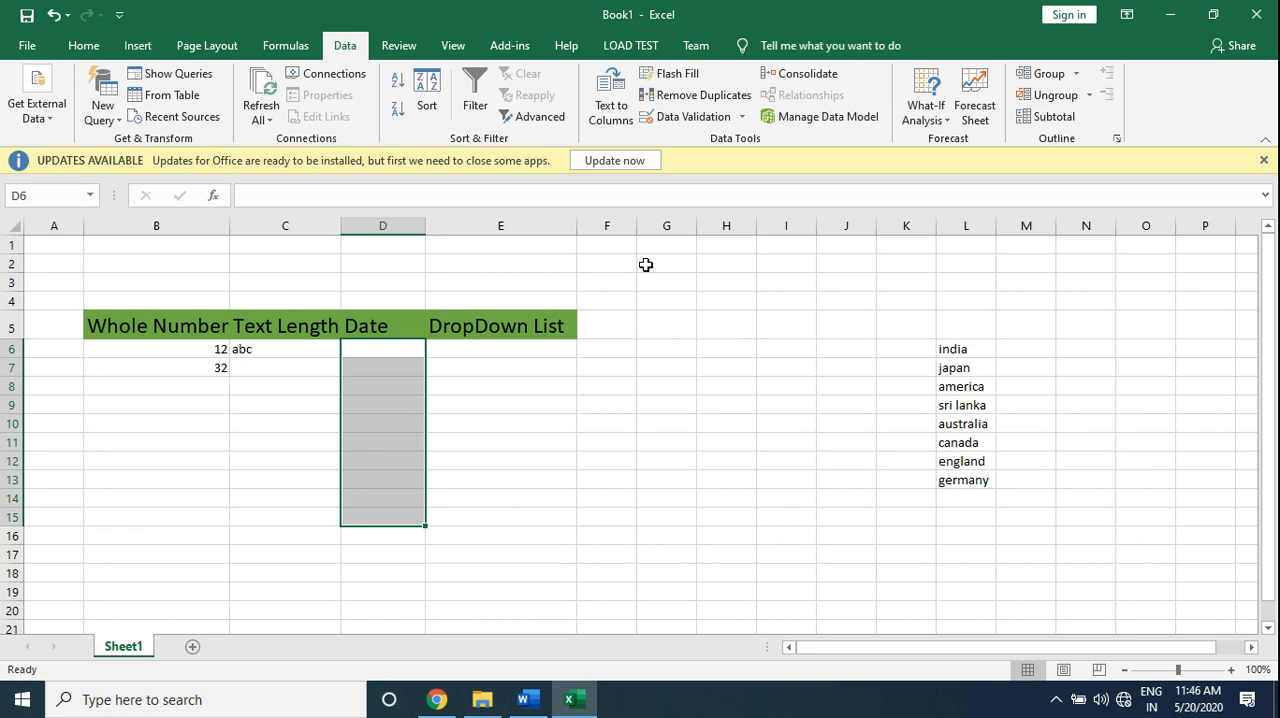
pyautogui.click(690, 122)
pyautogui.click(790, 290)
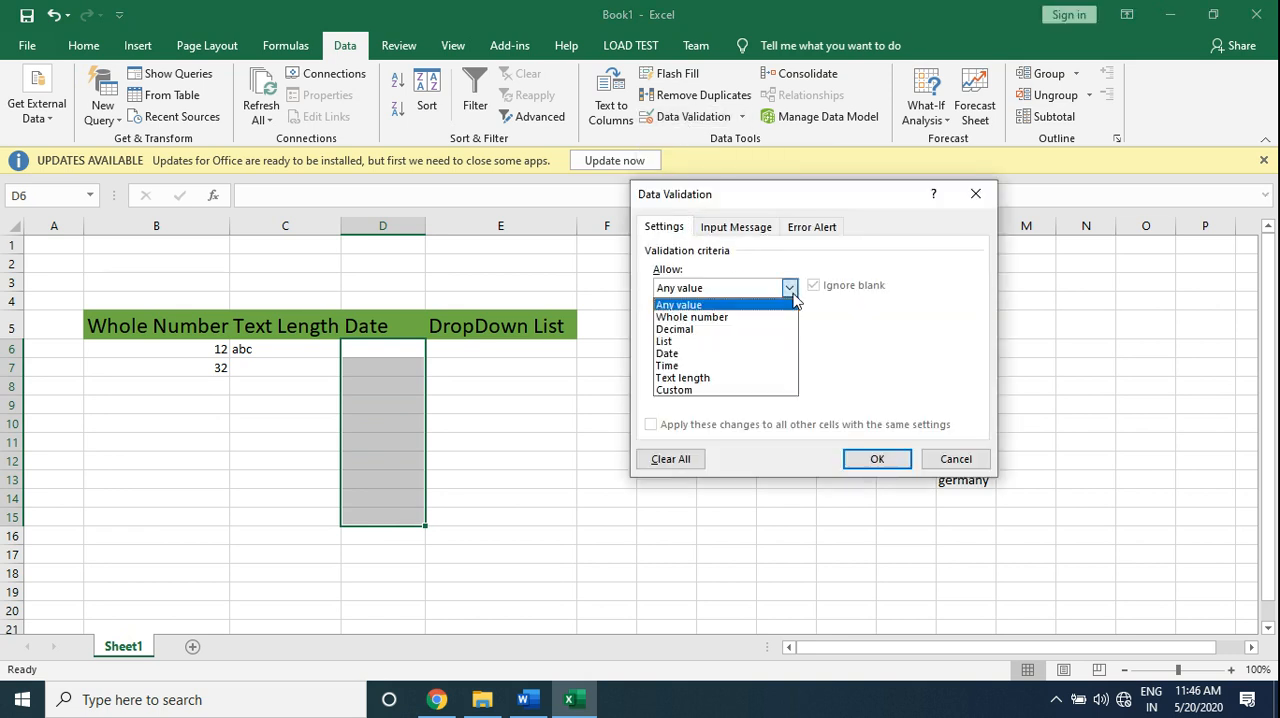
pyautogui.click(713, 356)
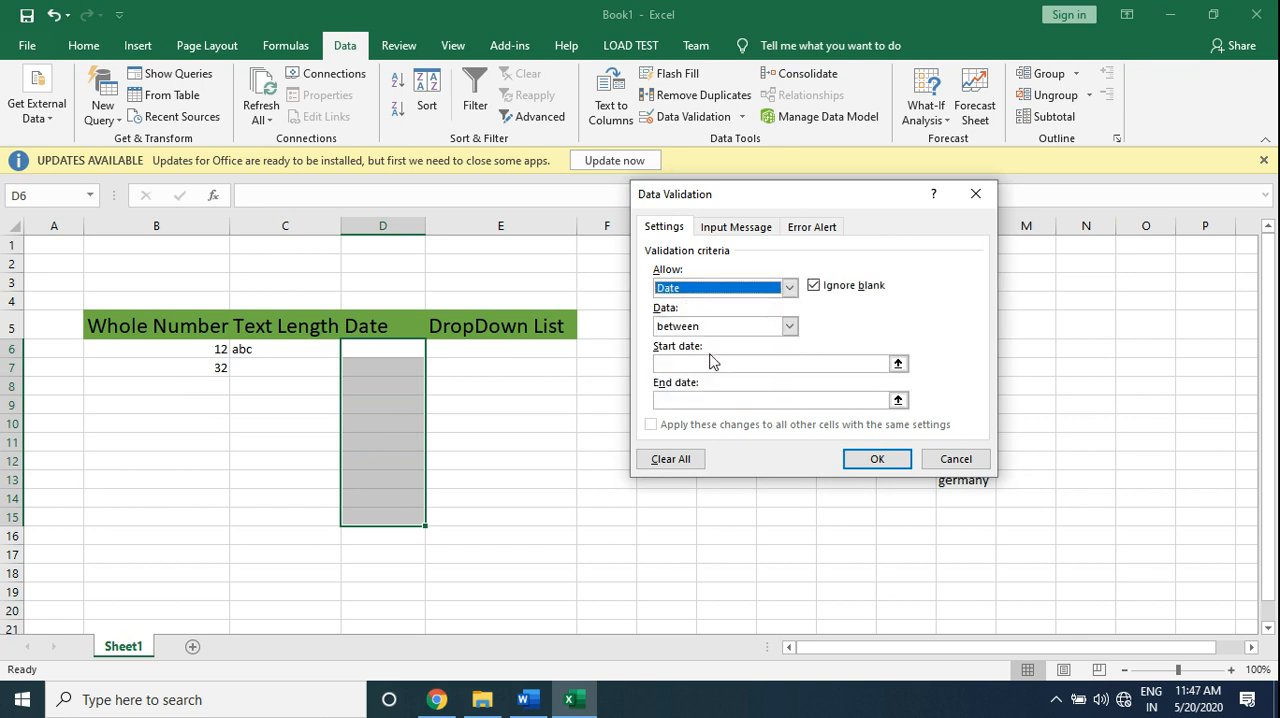
pyautogui.click(698, 366)
pyautogui.write('1-jan')
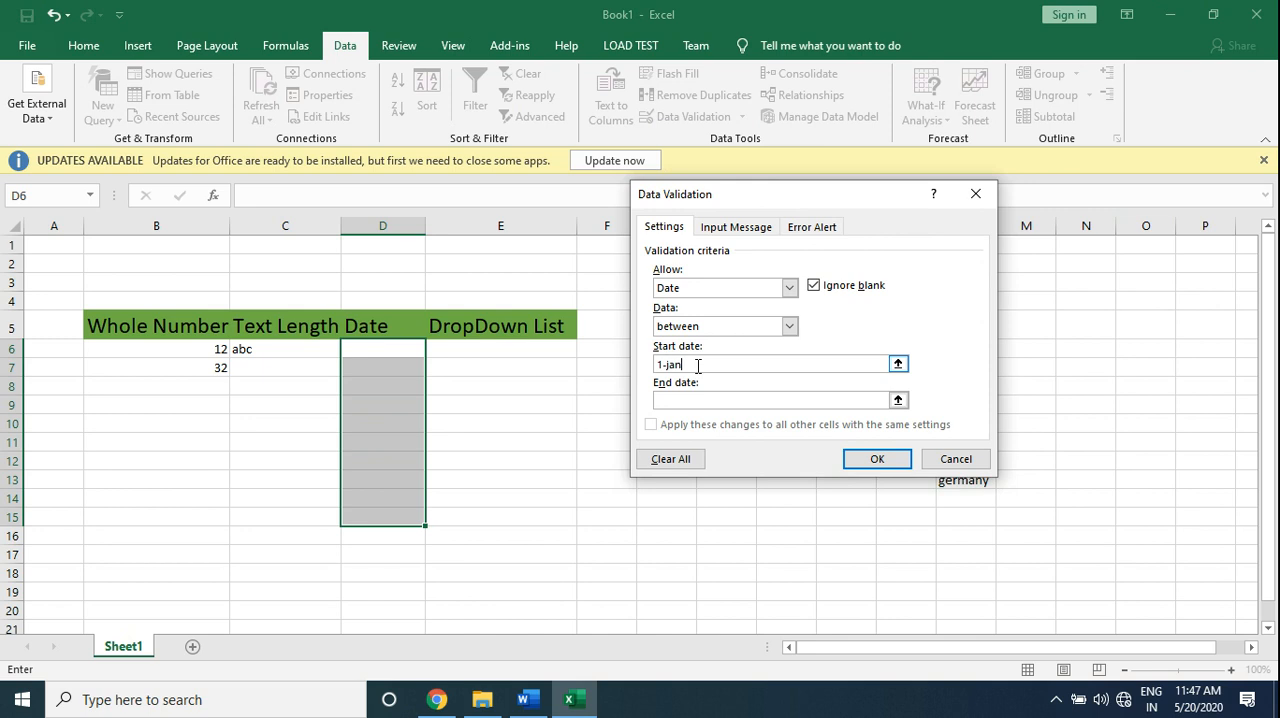
pyautogui.write('-2020')
pyautogui.click(686, 399)
pyautogui.write('31-dec-2020')
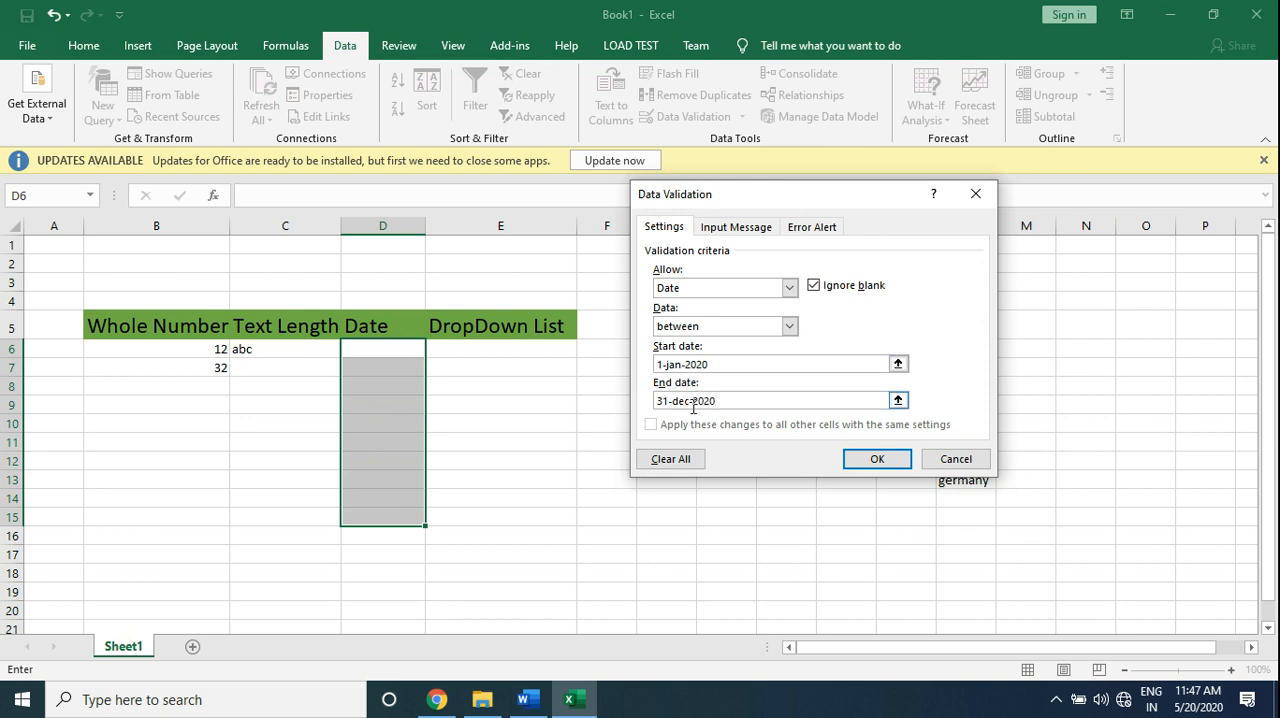
pyautogui.click(858, 466)
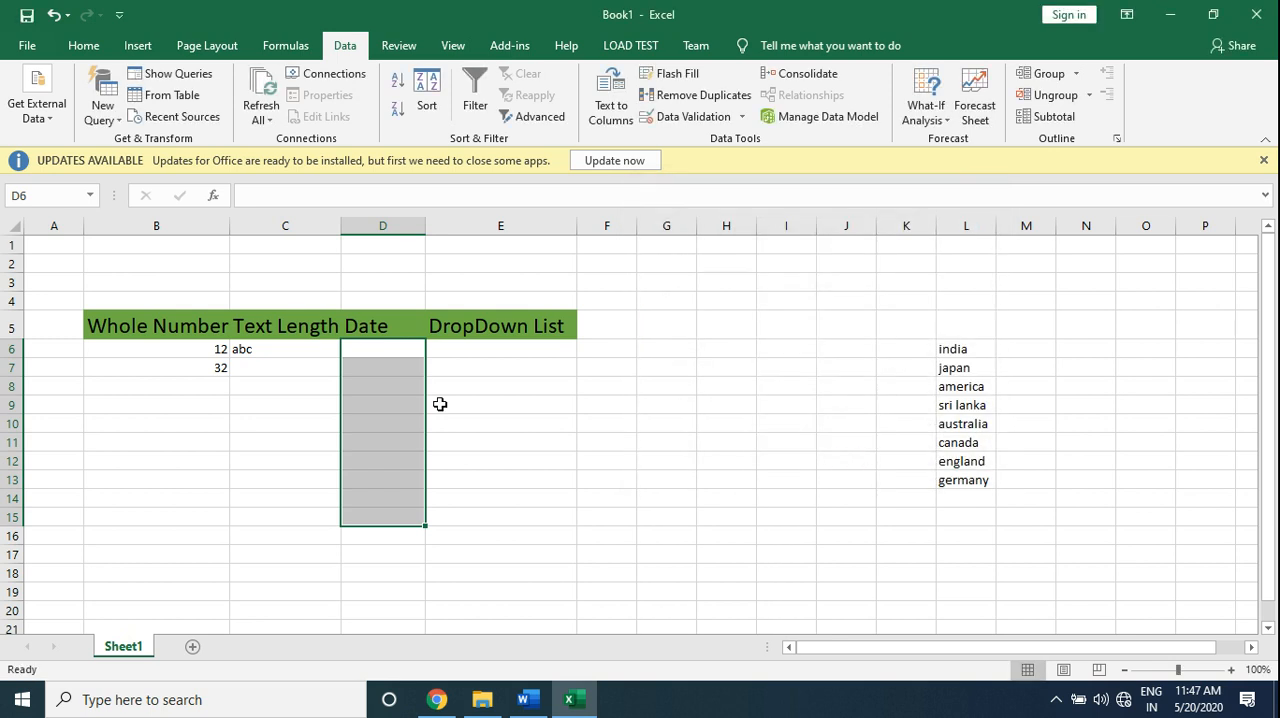
# - Enter the date 25-jan-2020 in cell D6 under Date
pyautogui.click(383, 349)
pyautogui.write('25')
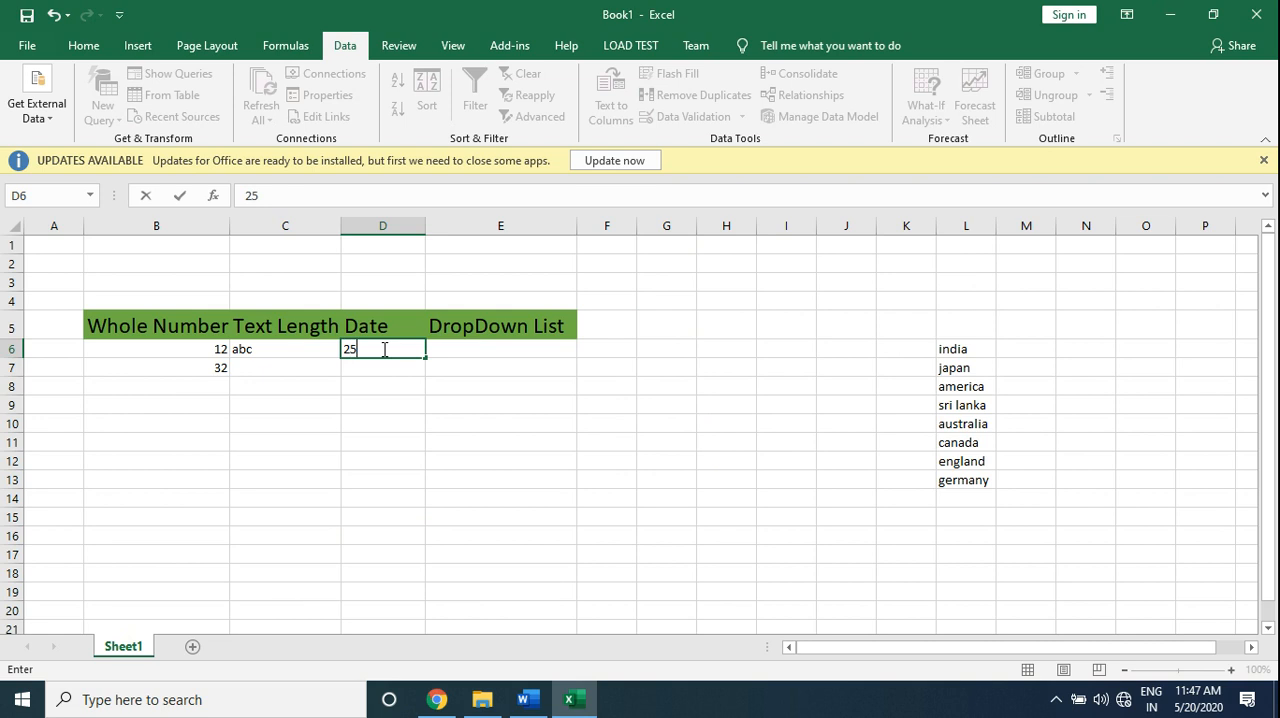
pyautogui.write('-jan-2020')
pyautogui.press('Return')
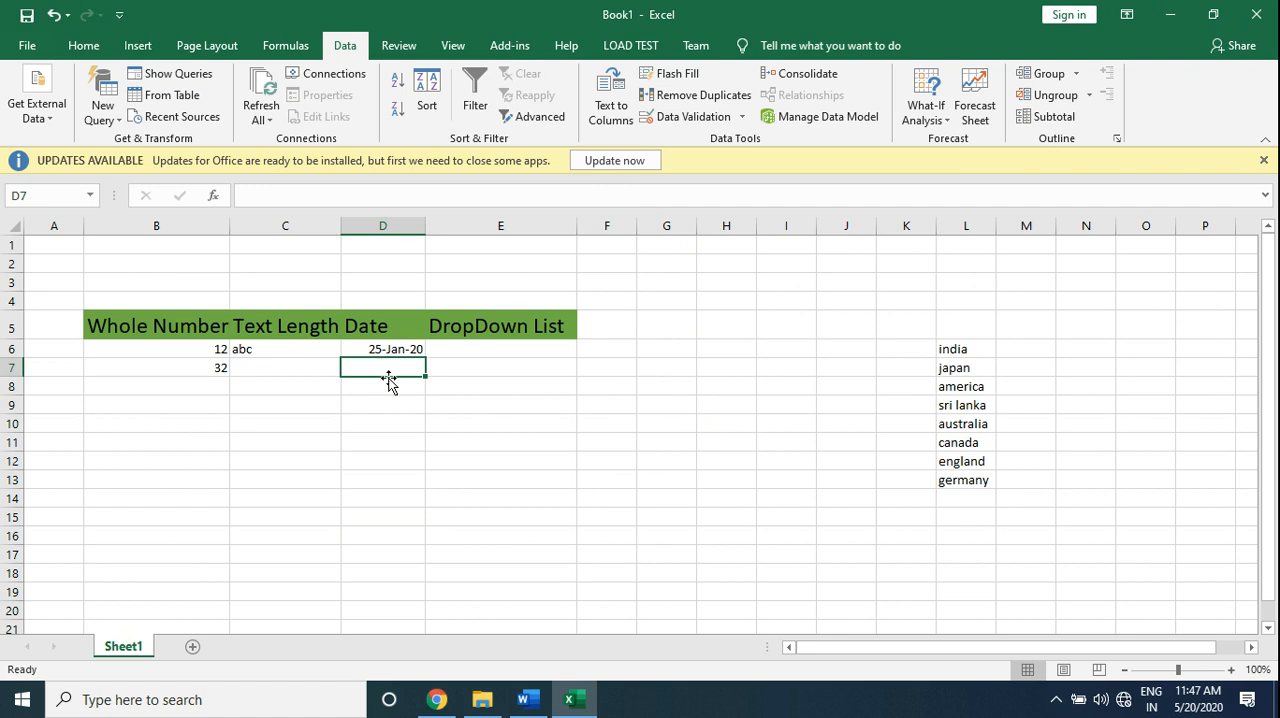
# - Try to enter 25-feb-2021 in cell D7 to test the date rule, and cancel the entry
pyautogui.write('25-fe')
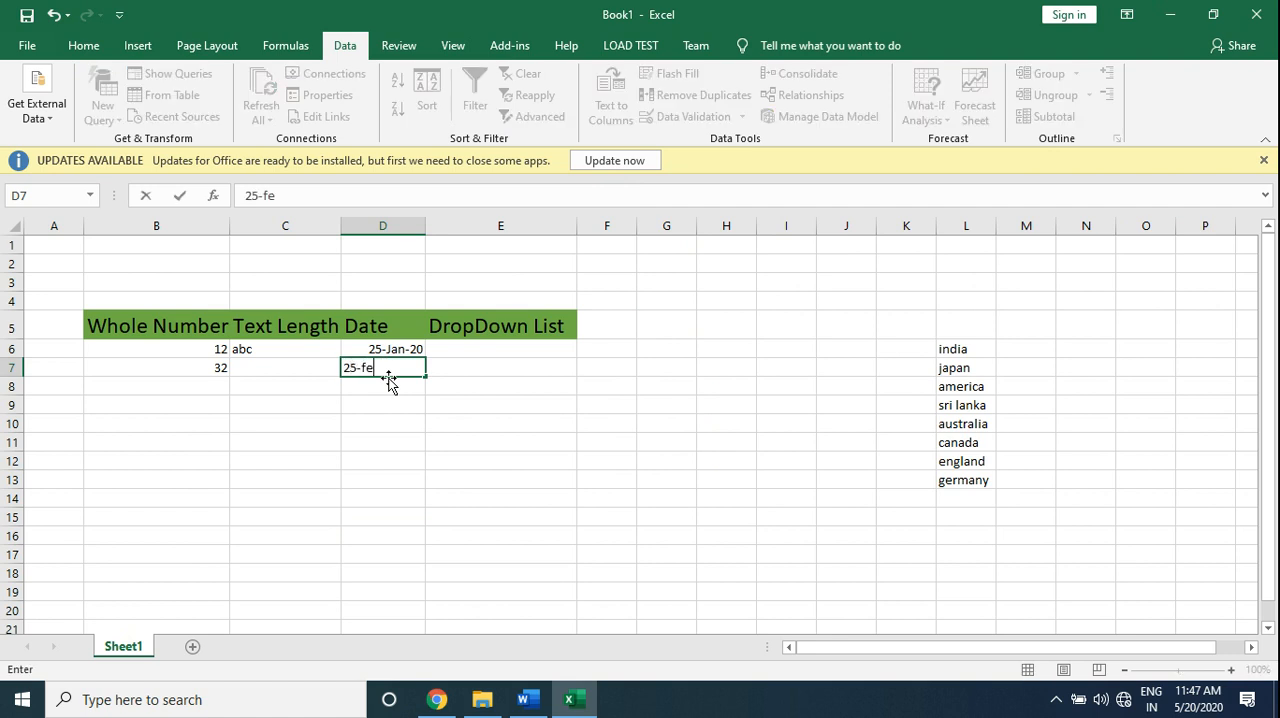
pyautogui.write('b-2020')
pyautogui.press('Return')
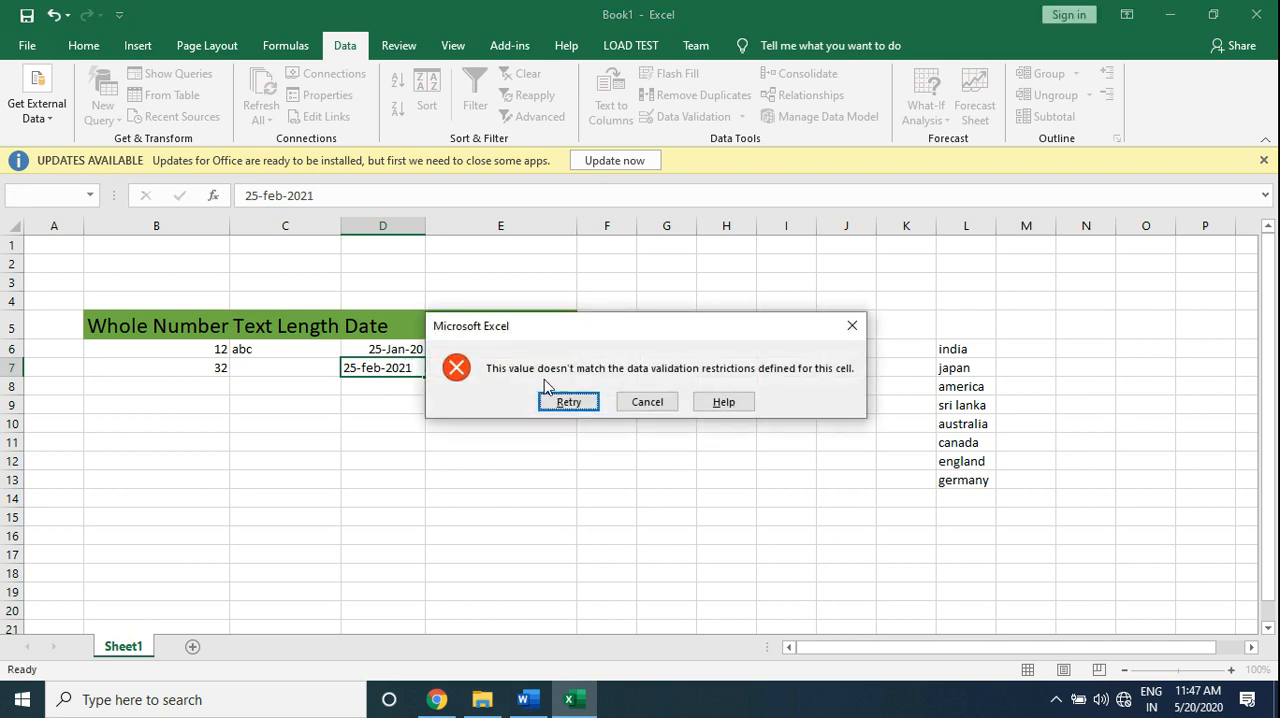
pyautogui.click(645, 401)
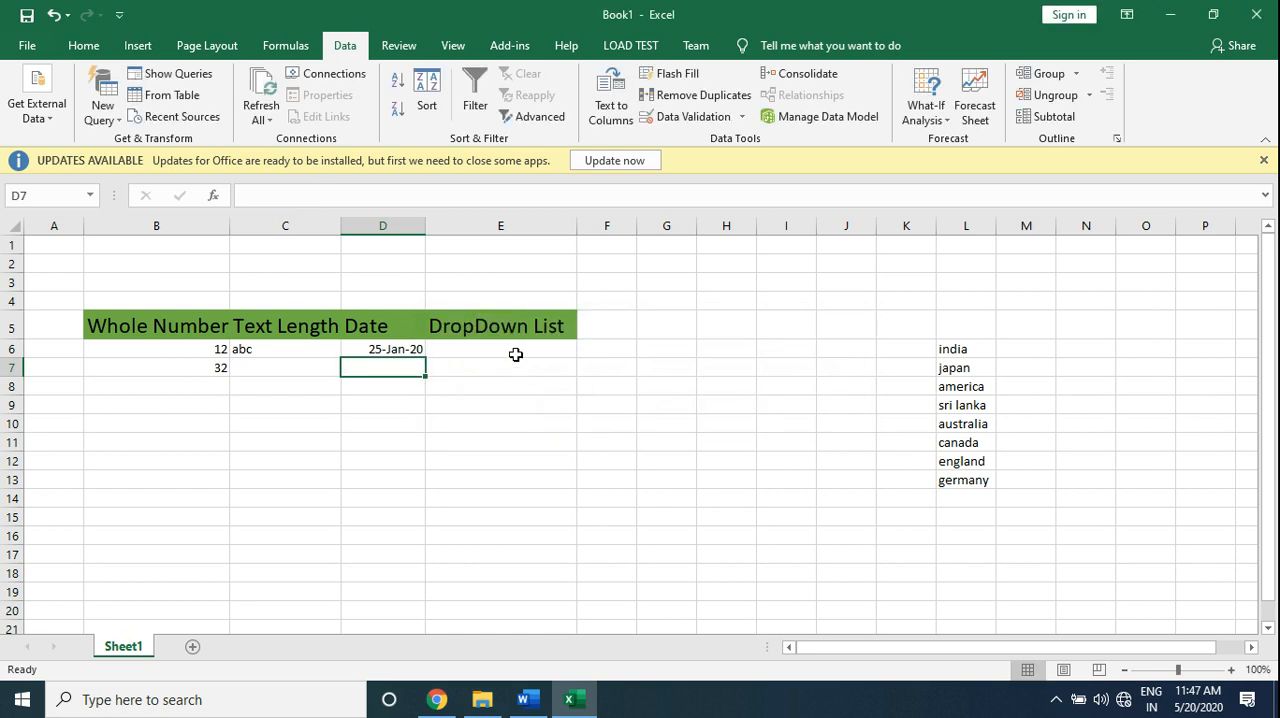
# - Add a list validation rule to cells E6:E15 with the source values india,america,canada
pyautogui.click(516, 353)
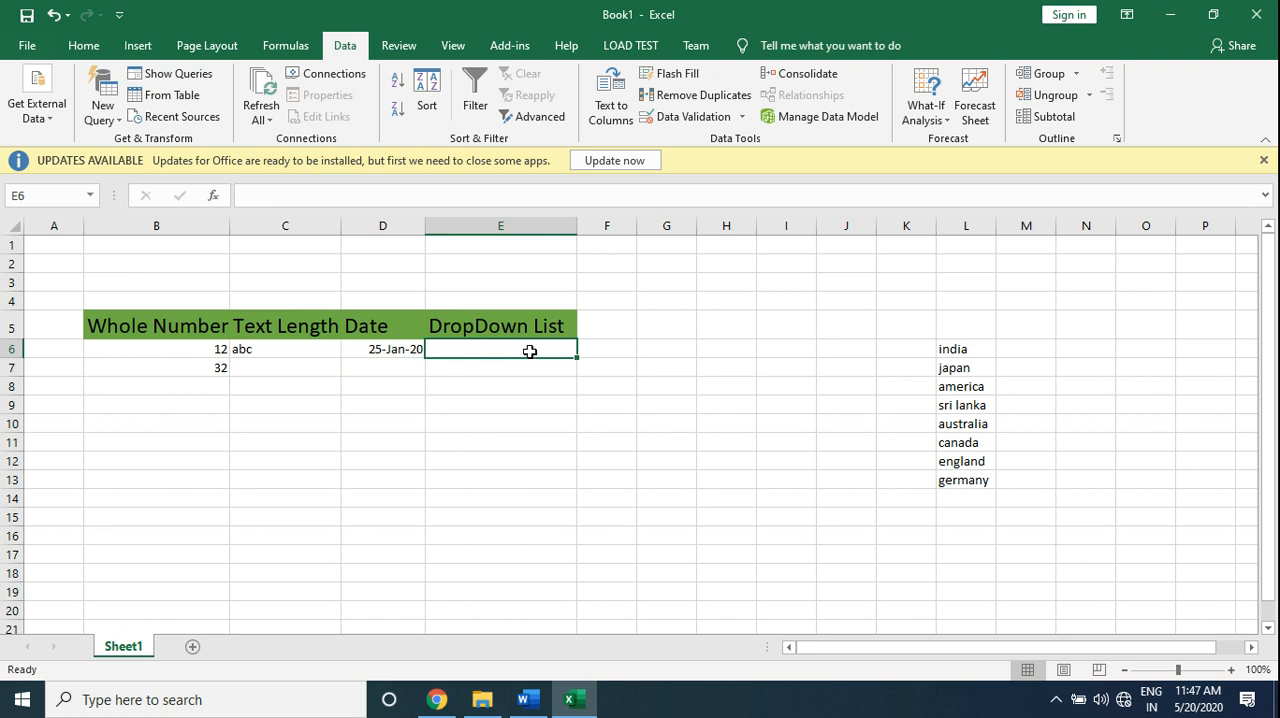
pyautogui.moveTo(530, 351); pyautogui.dragTo(531, 512)
pyautogui.click(688, 131)
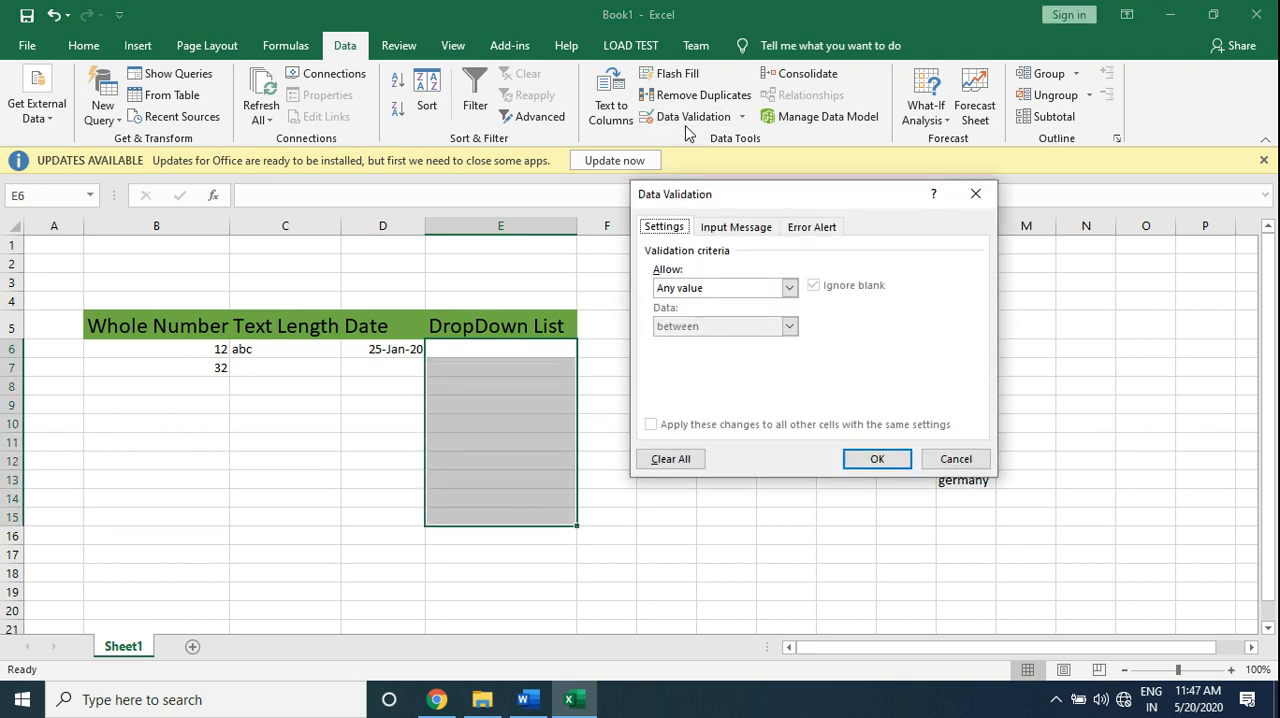
pyautogui.click(789, 290)
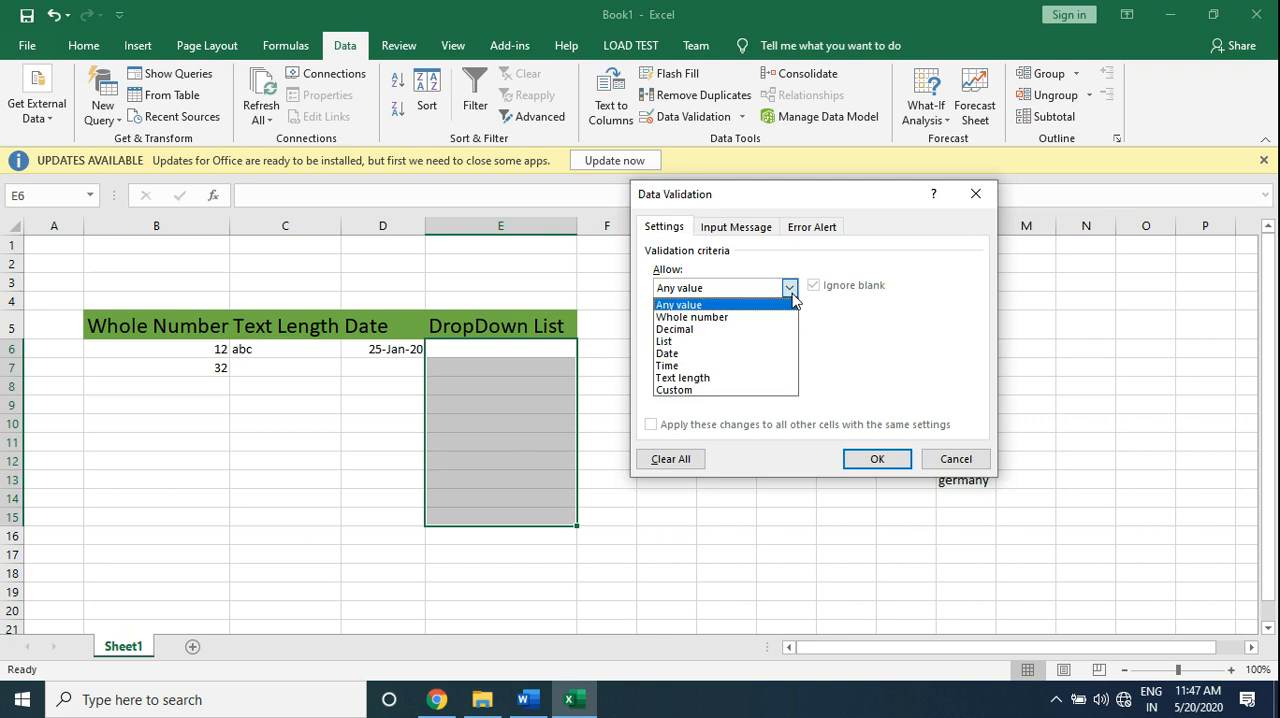
pyautogui.click(736, 344)
pyautogui.click(676, 368)
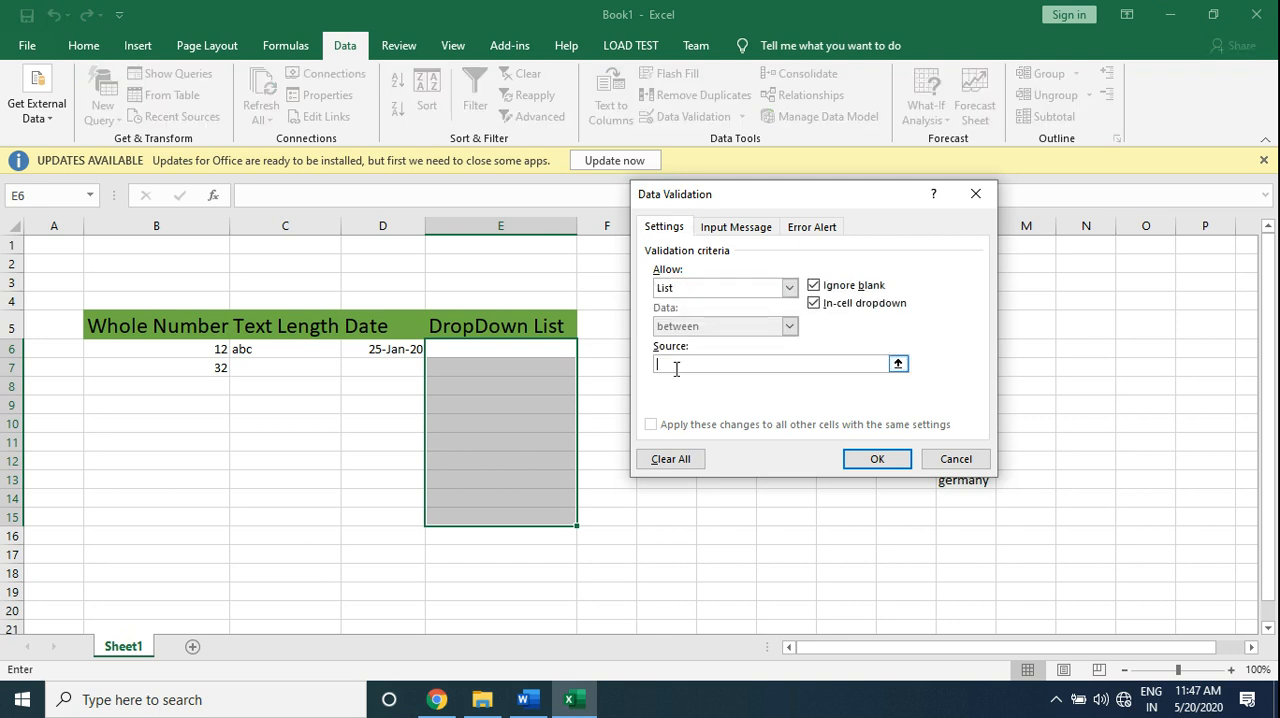
pyautogui.write('india,america,canada')
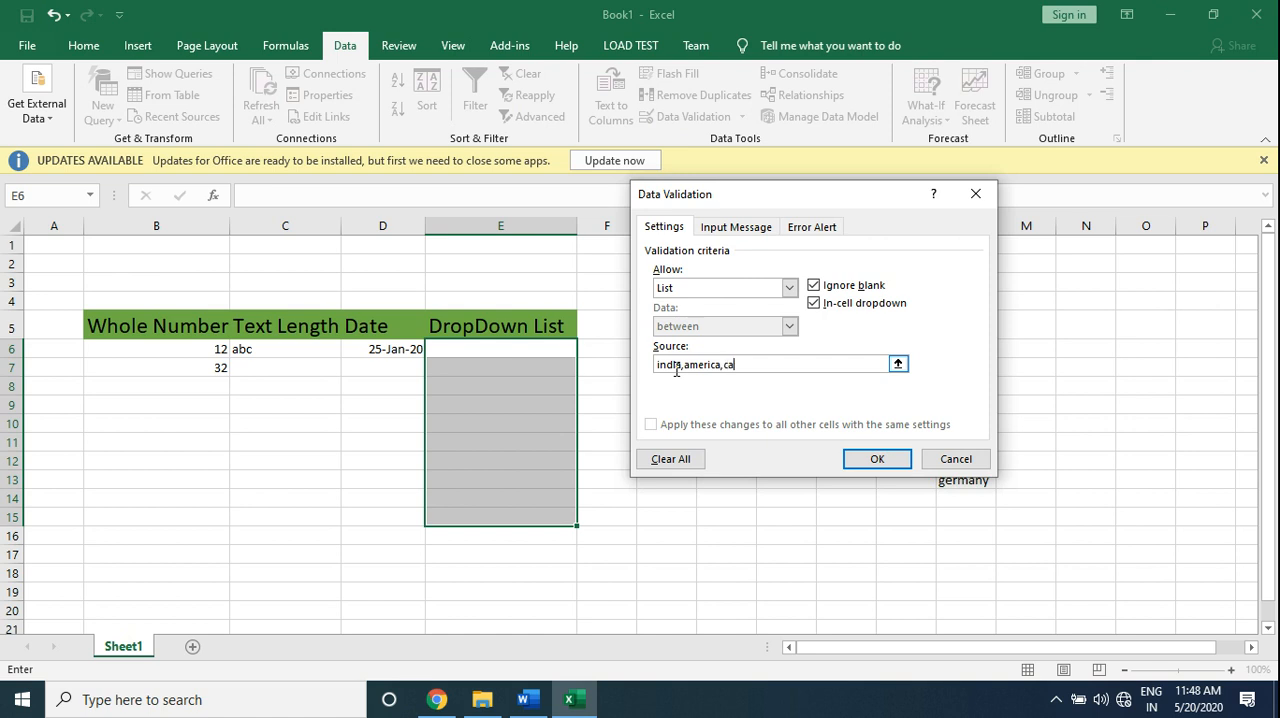
pyautogui.click(874, 462)
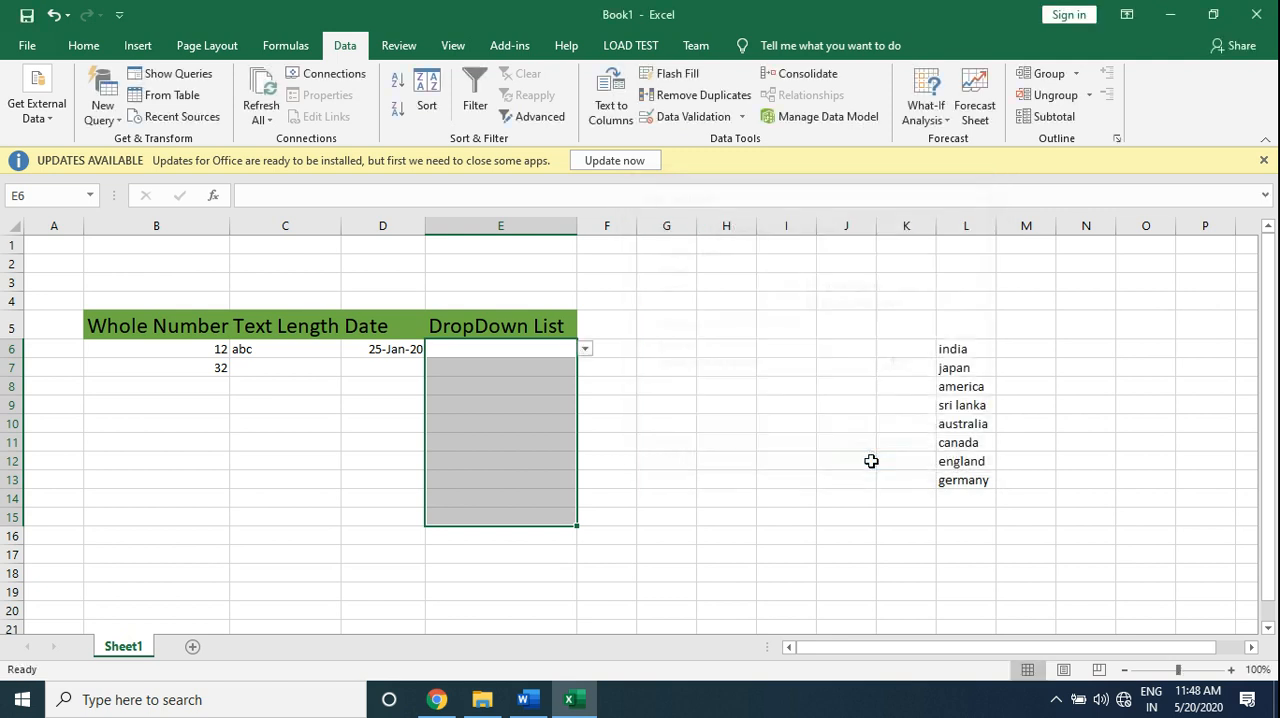
# - Choose india in cell E6 and america in cell E7 from their drop-down lists
pyautogui.click(585, 352)
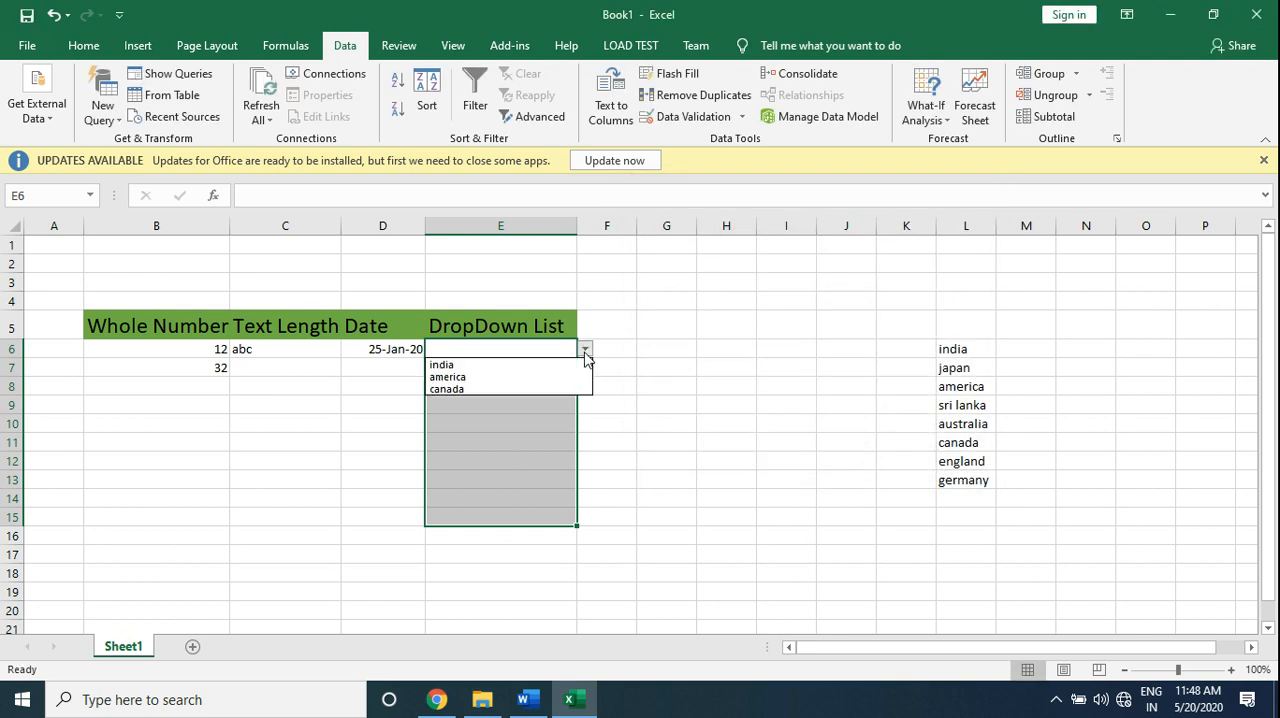
pyautogui.click(462, 366)
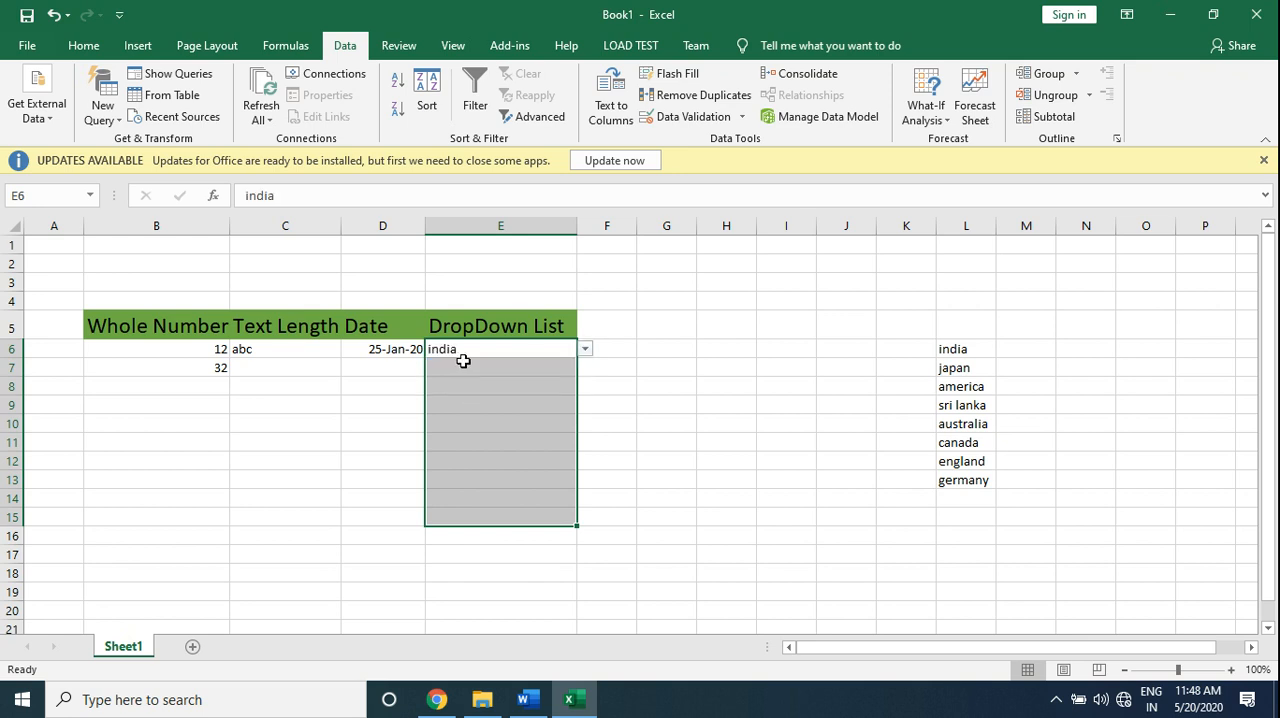
pyautogui.click(591, 369)
pyautogui.click(530, 368)
pyautogui.click(585, 370)
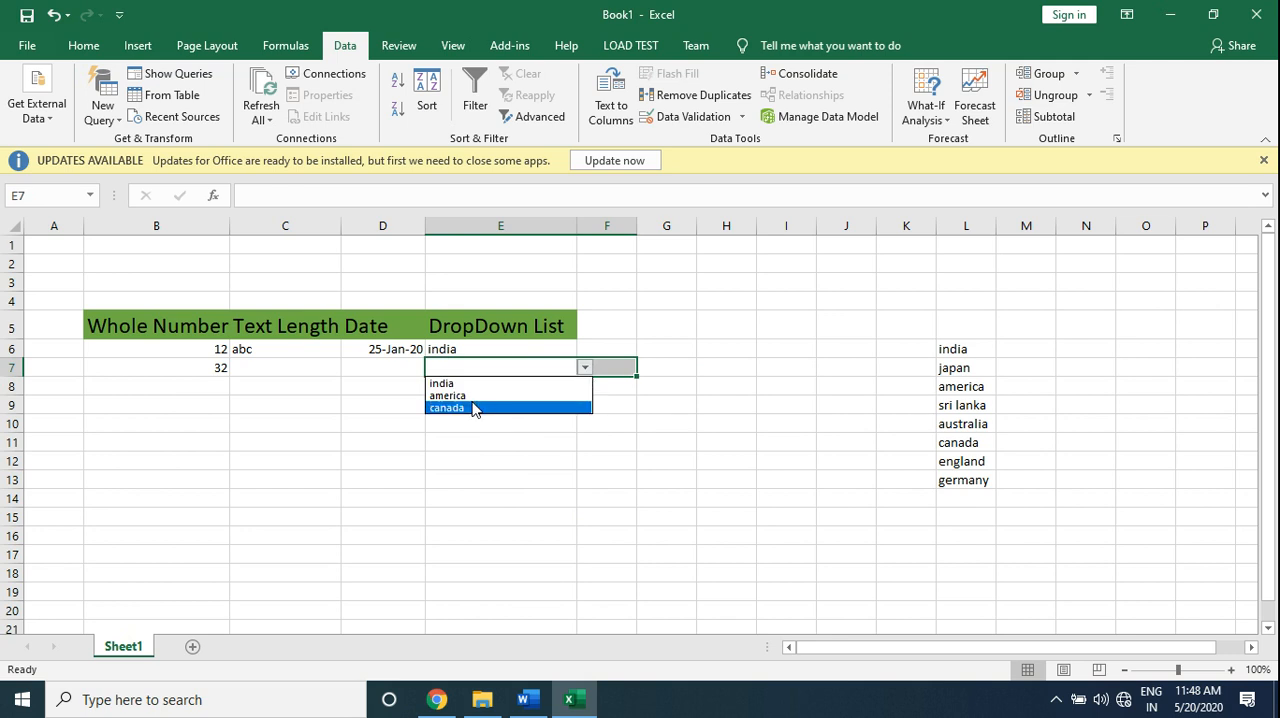
pyautogui.click(468, 395)
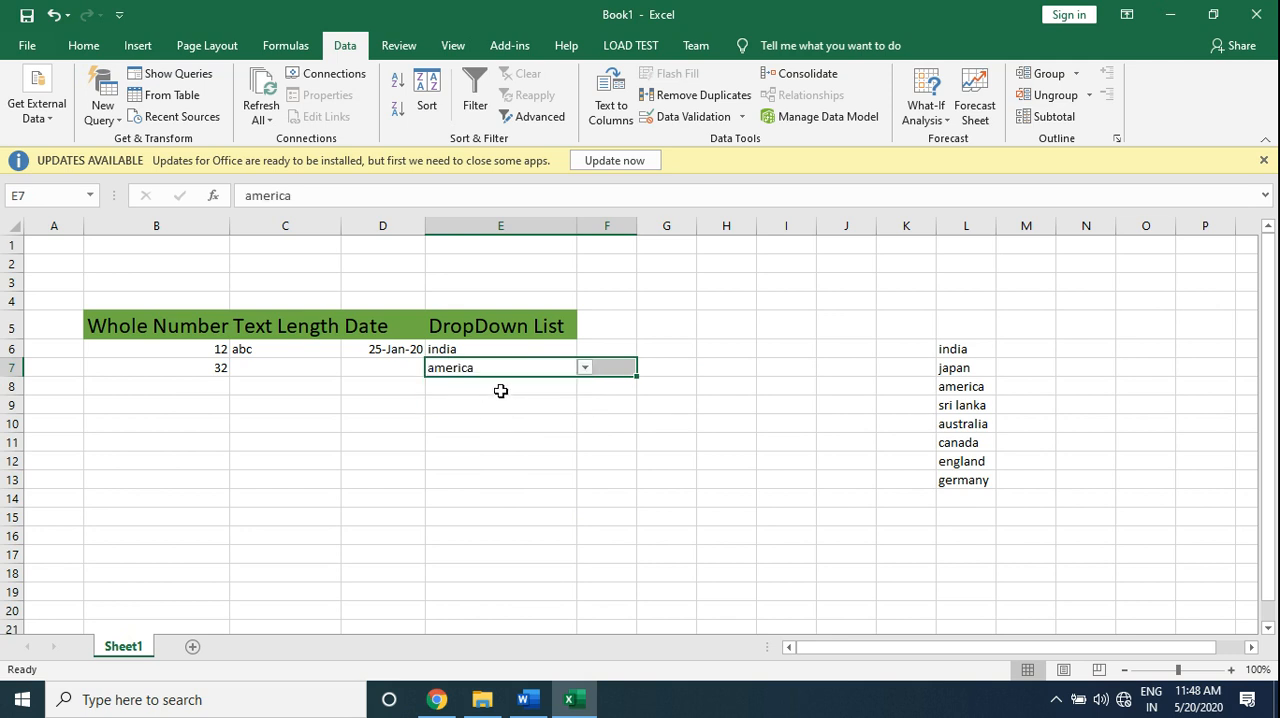
pyautogui.click(500, 391)
# - Clear all data validation from cells E6:E16 and delete the contents of E6:E9
pyautogui.moveTo(494, 353); pyautogui.dragTo(520, 548)
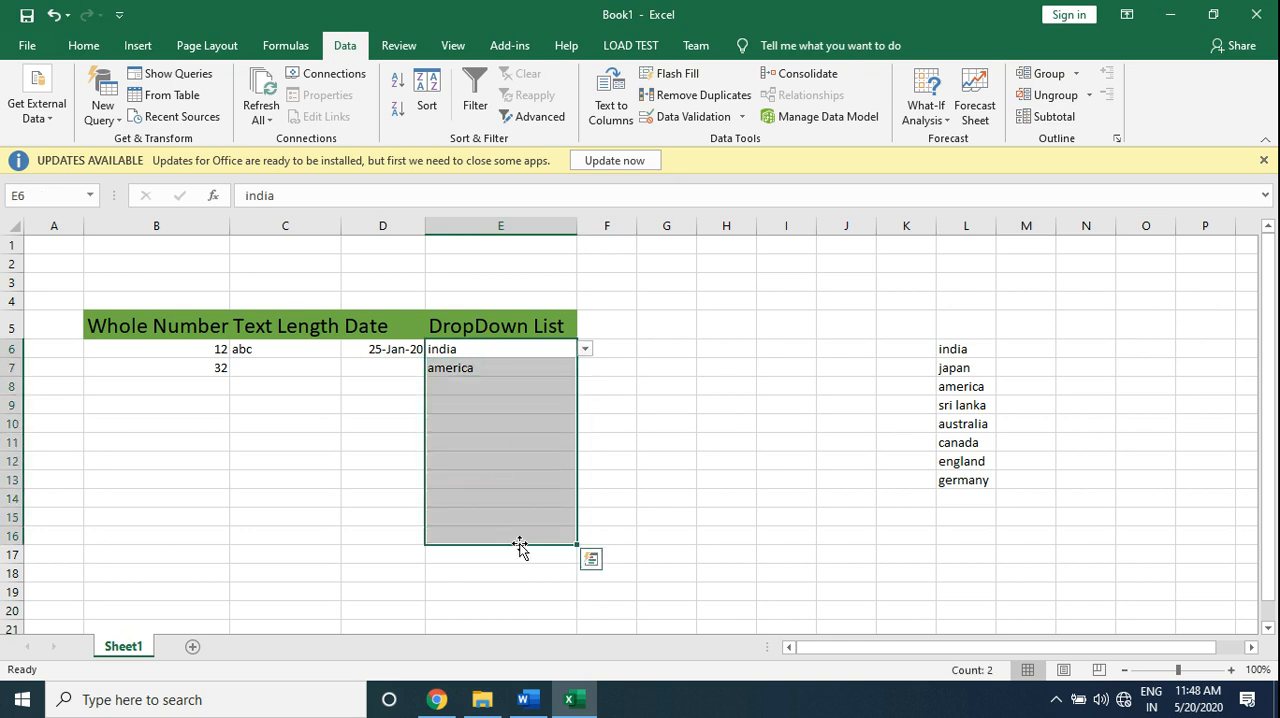
pyautogui.click(684, 117)
pyautogui.click(580, 400)
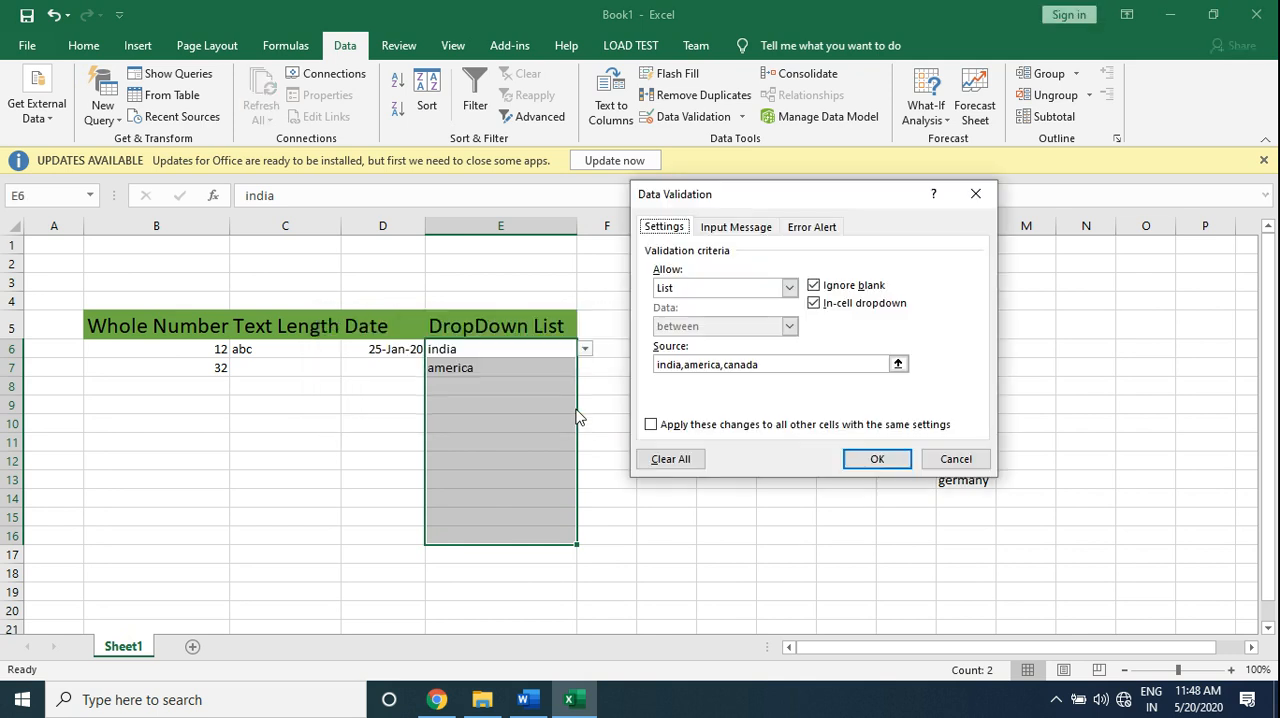
pyautogui.click(674, 463)
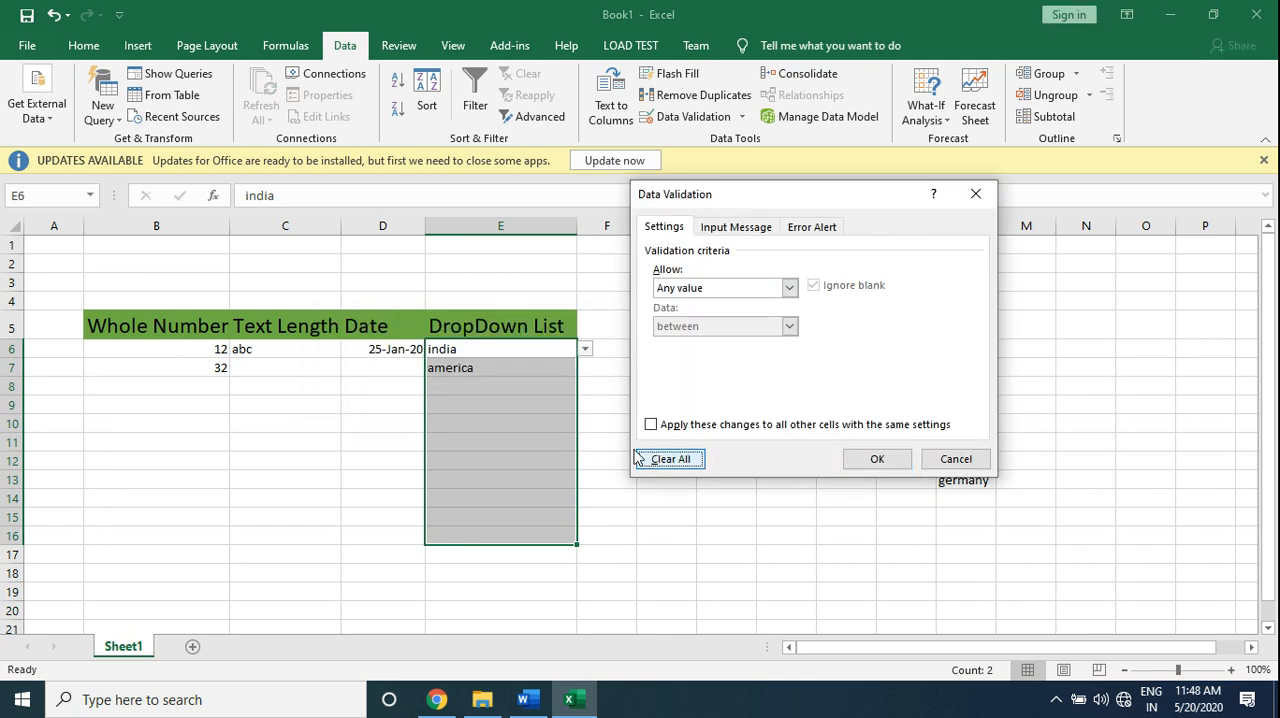
pyautogui.click(874, 458)
pyautogui.click(646, 384)
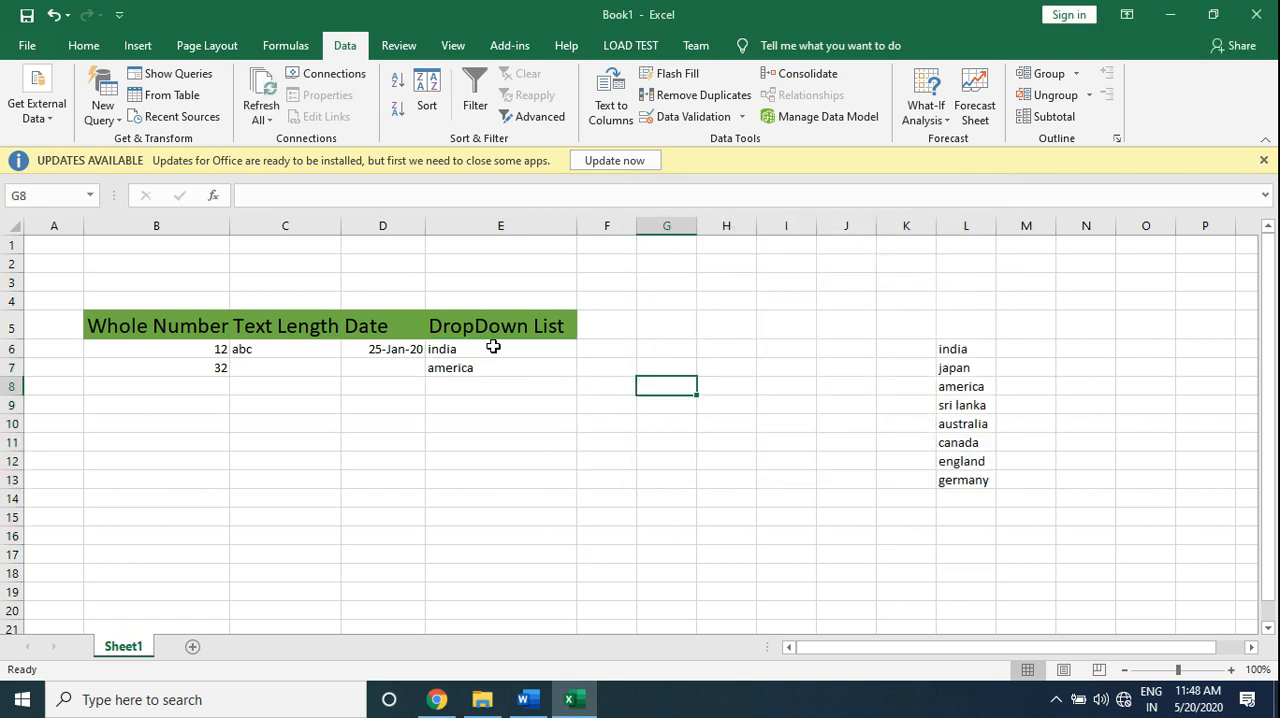
pyautogui.moveTo(493, 346); pyautogui.dragTo(497, 413)
pyautogui.press('Delete')
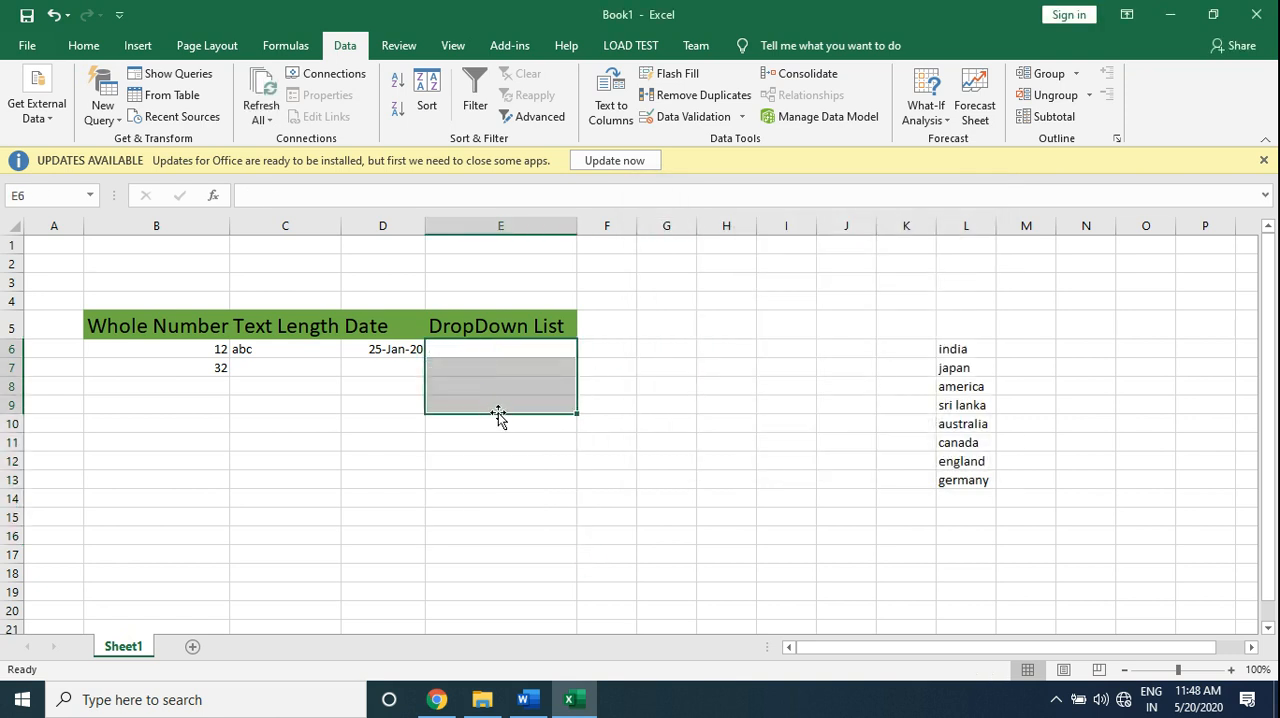
# - Add a list validation rule to cells E6:E15 using the country names in L6:L13 as the source
pyautogui.moveTo(497, 351); pyautogui.dragTo(506, 518)
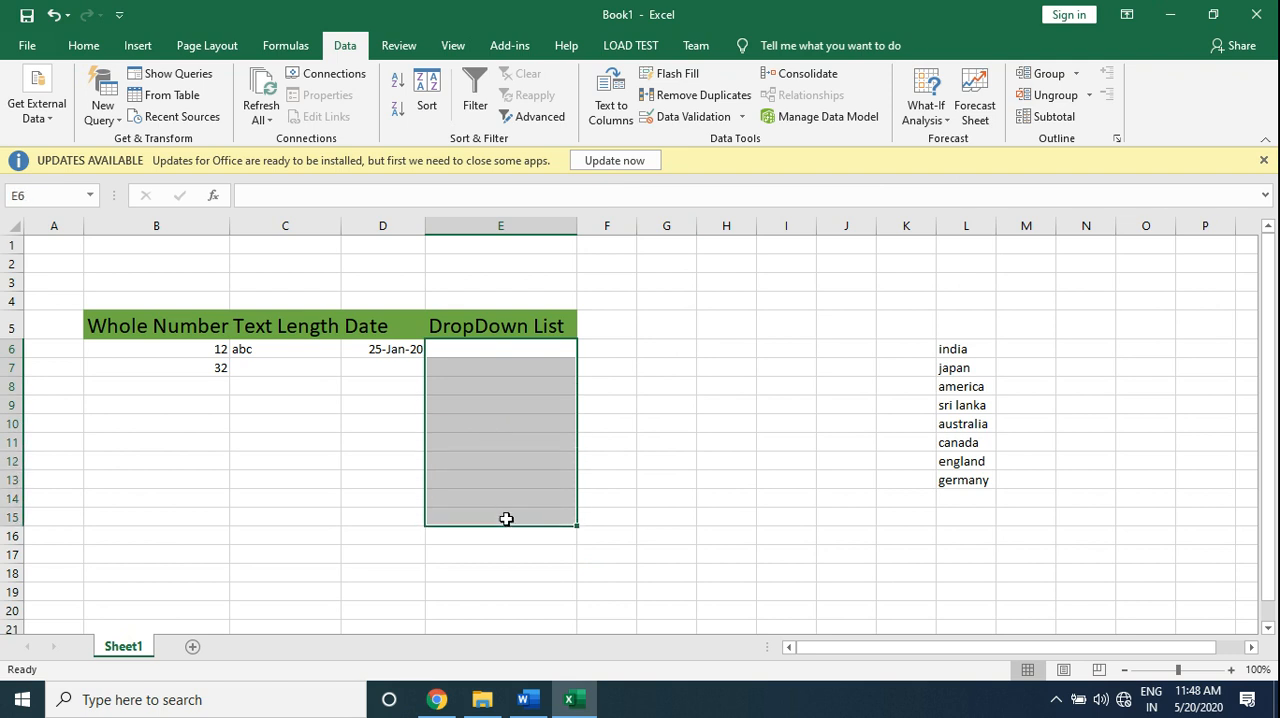
pyautogui.click(696, 122)
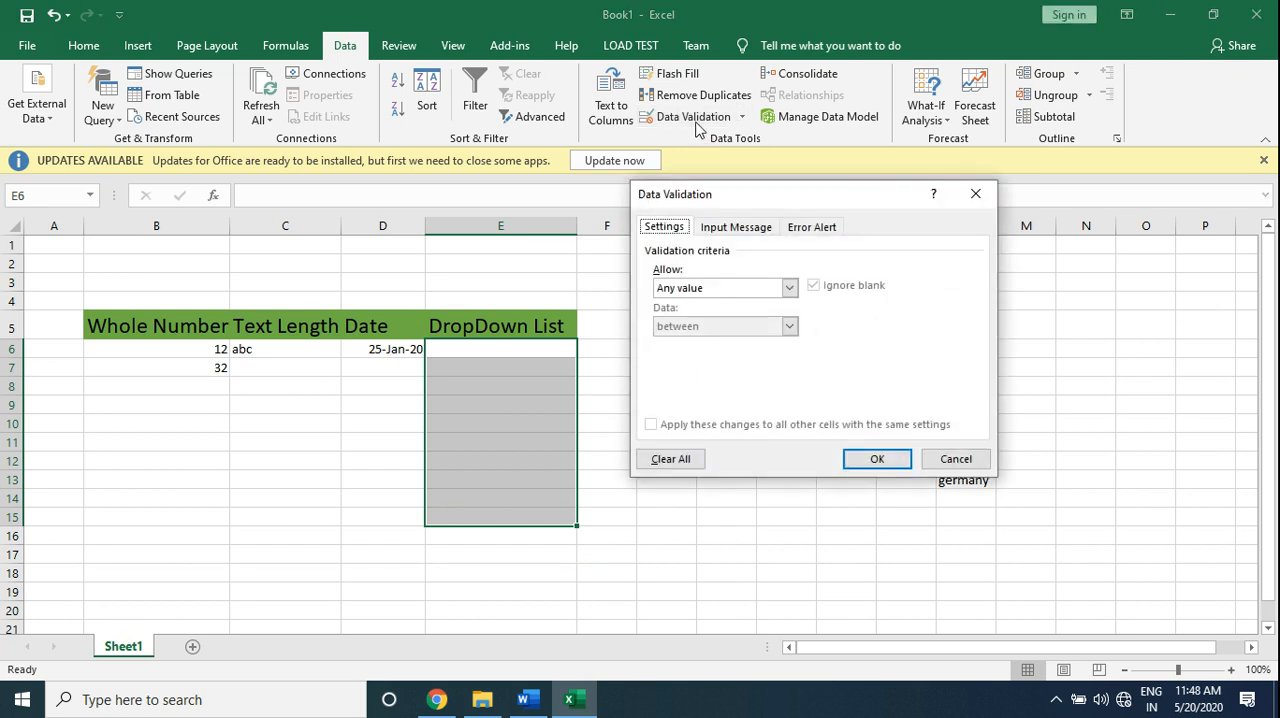
pyautogui.click(789, 288)
pyautogui.click(738, 342)
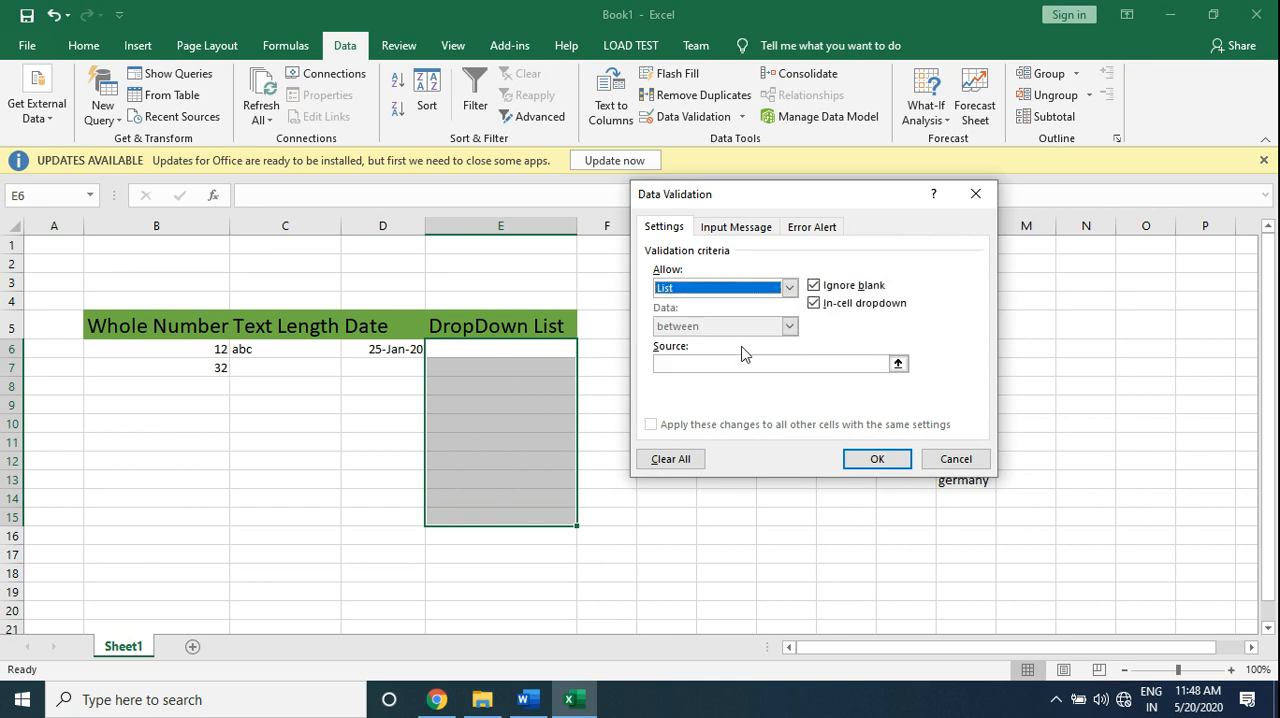
pyautogui.click(708, 362)
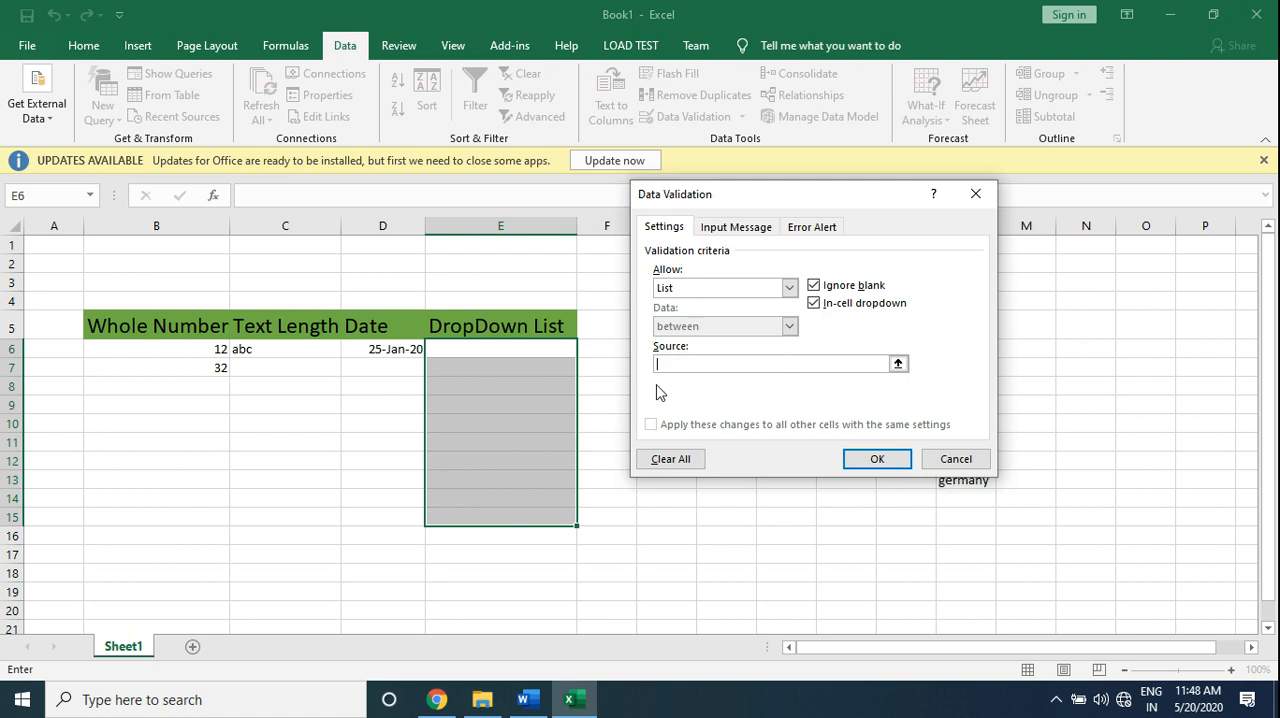
pyautogui.moveTo(872, 204); pyautogui.dragTo(720, 230)
pyautogui.moveTo(957, 348); pyautogui.dragTo(980, 468)
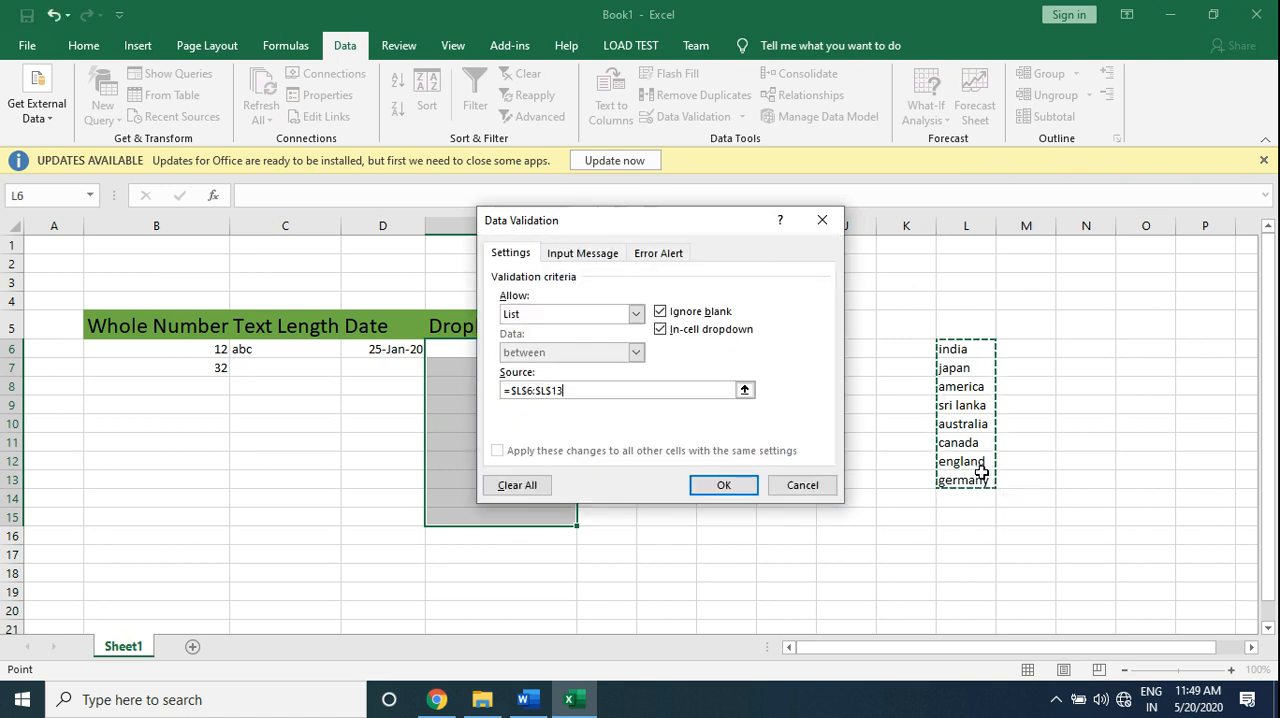
pyautogui.click(724, 484)
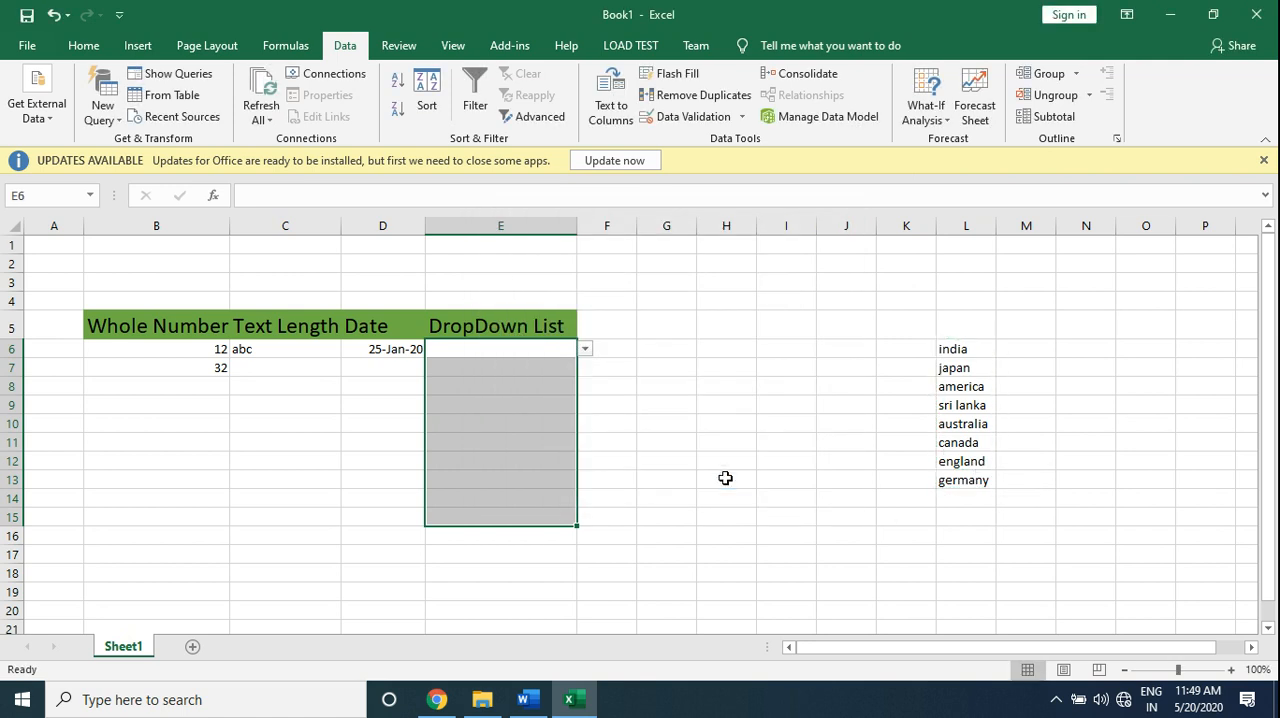
# - Choose india from the drop-down list in cell E6
pyautogui.click(585, 349)
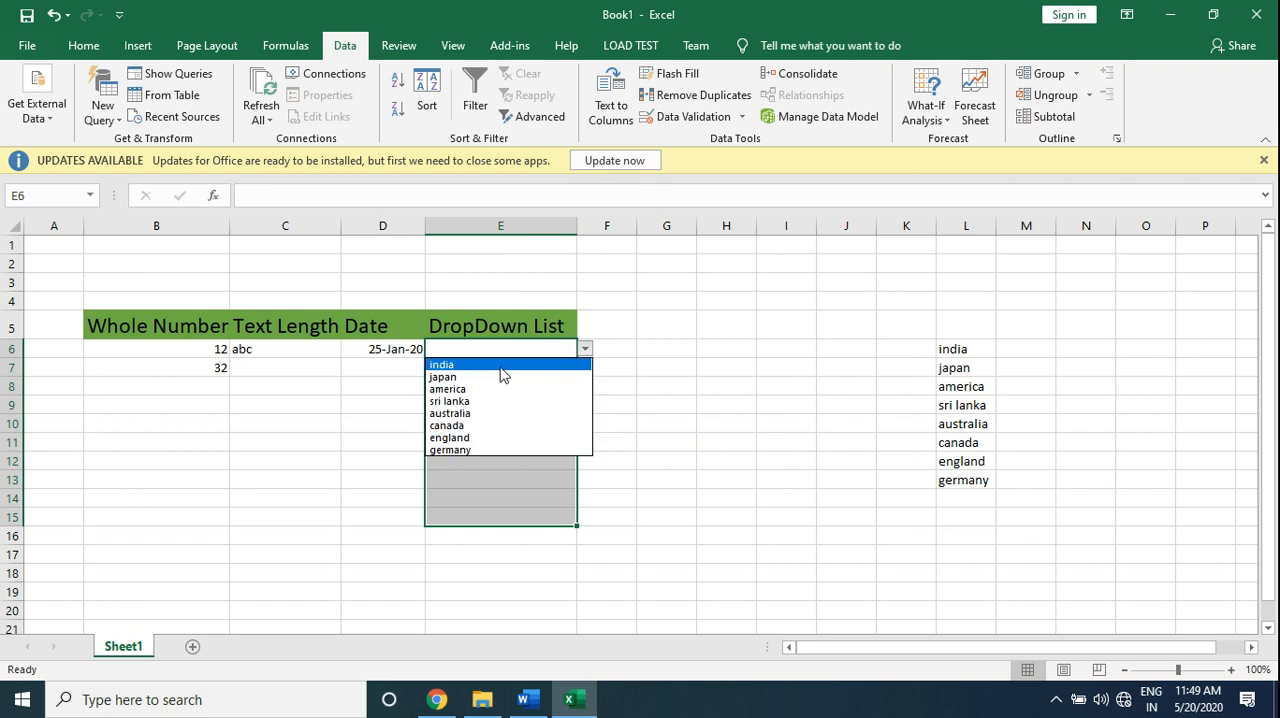
pyautogui.click(502, 366)
pyautogui.click(583, 369)
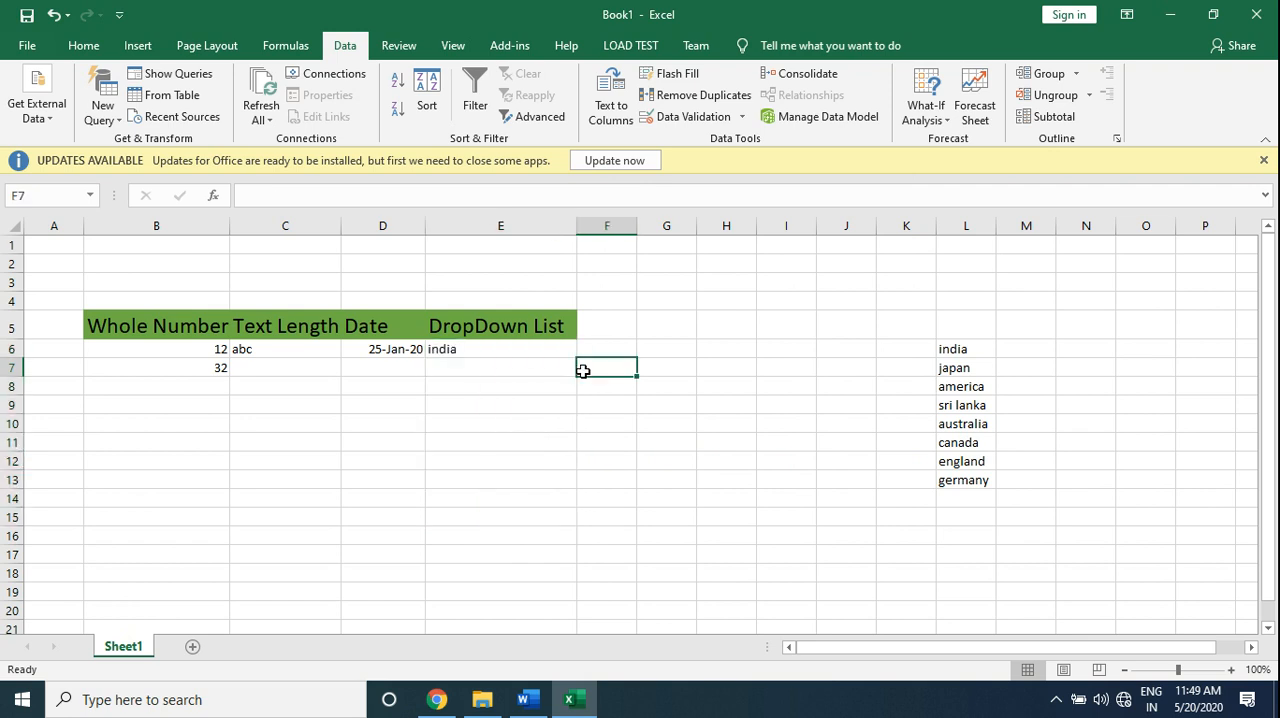
# - Choose america from the drop-down list in cell E7
pyautogui.click(523, 373)
pyautogui.click(586, 370)
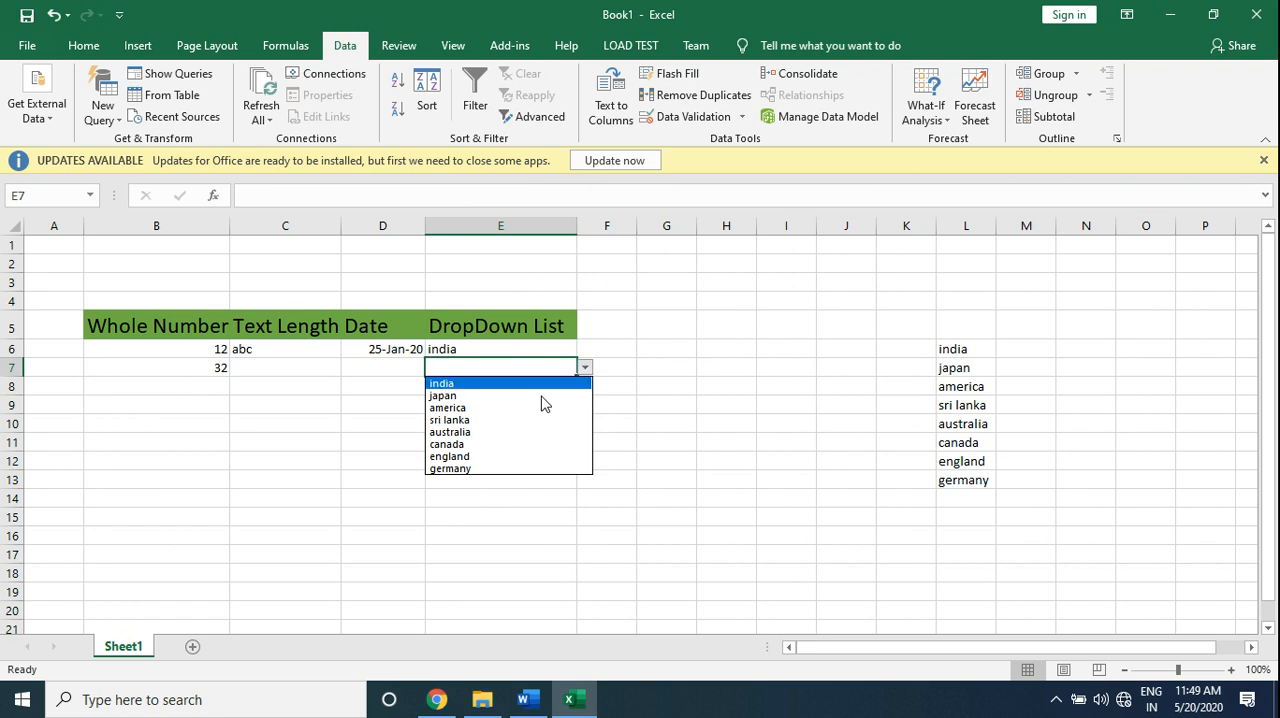
pyautogui.click(521, 407)
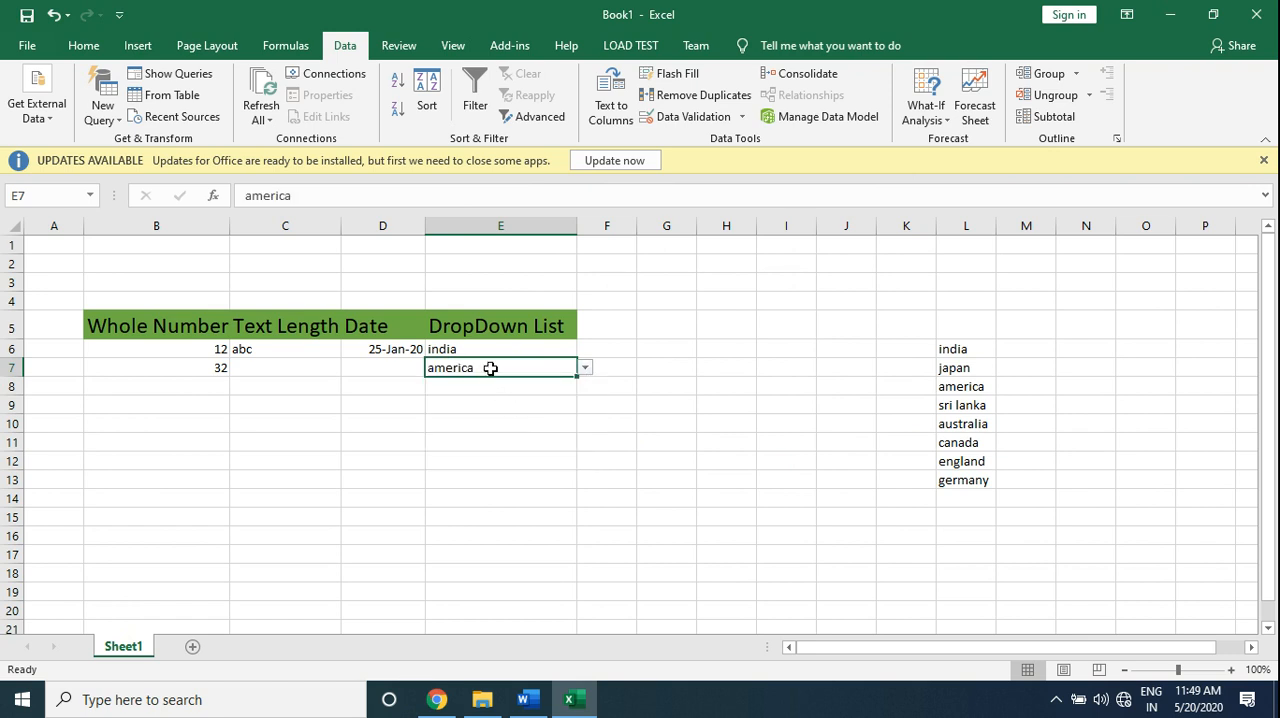
pyautogui.click(504, 387)
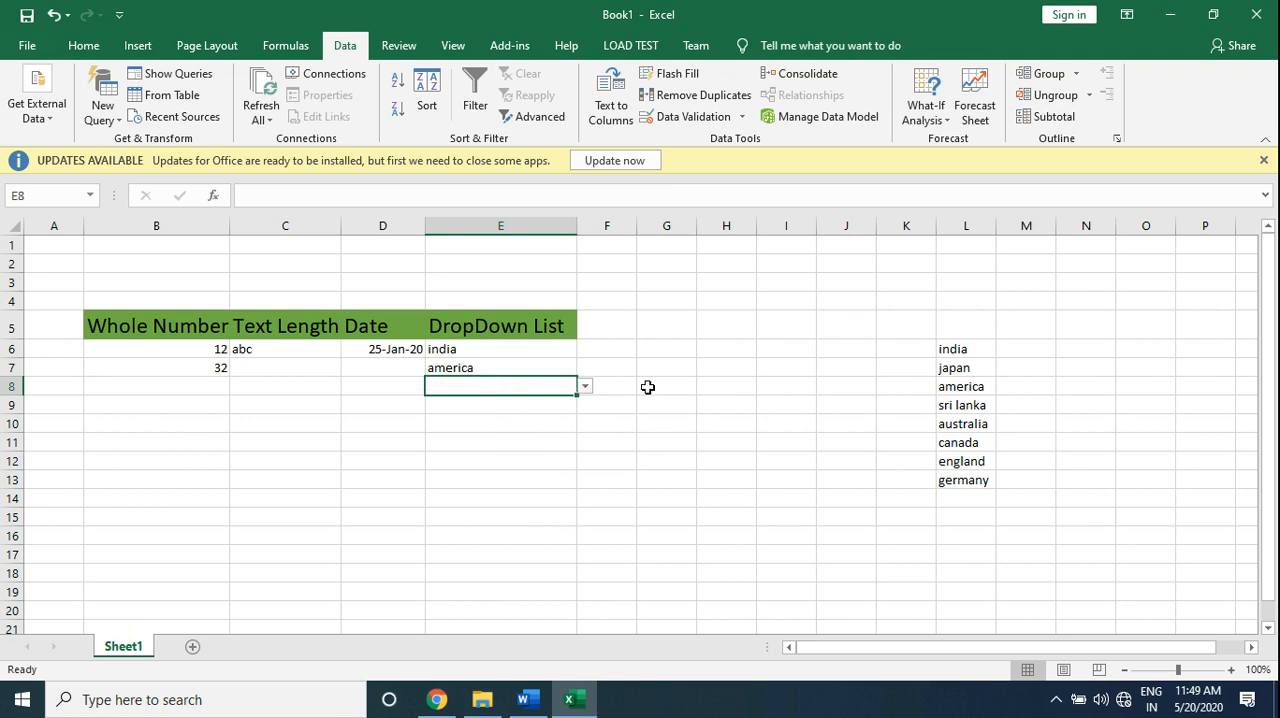
# - Delete japan from source cell L7 and check the options in the drop-down list of cell E8
pyautogui.click(960, 368)
pyautogui.press('Delete')
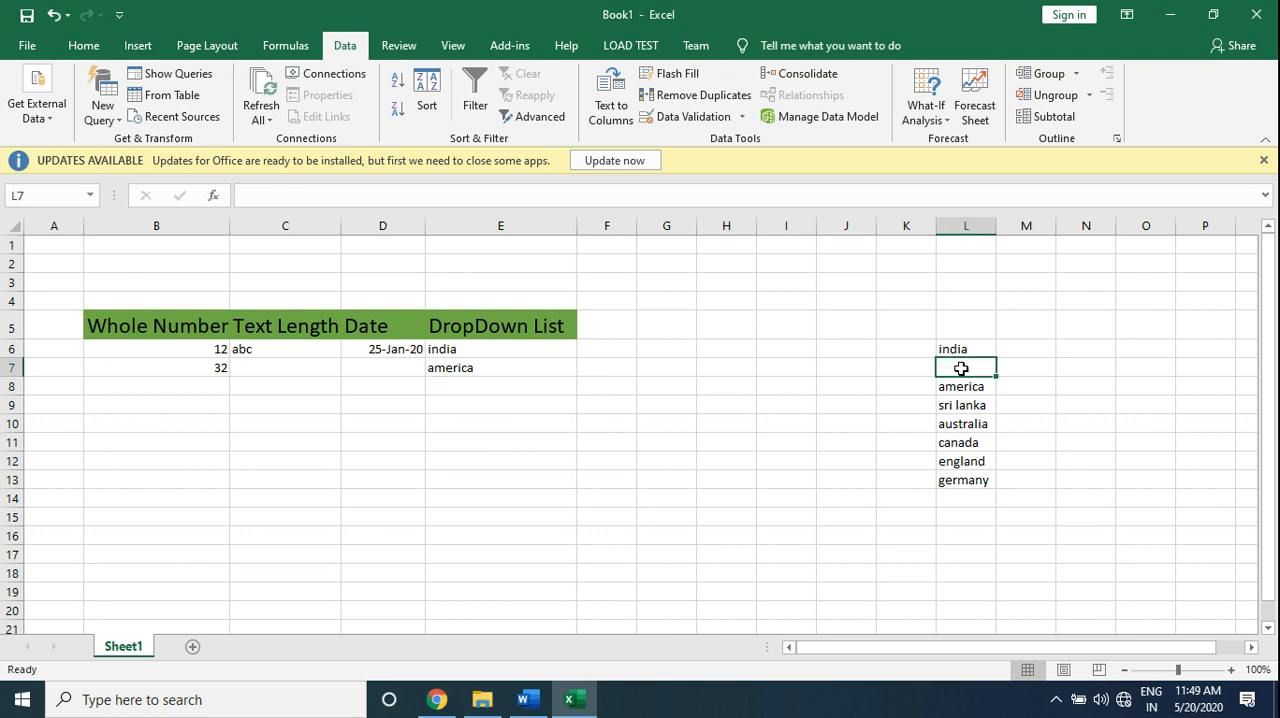
pyautogui.click(549, 386)
pyautogui.click(585, 386)
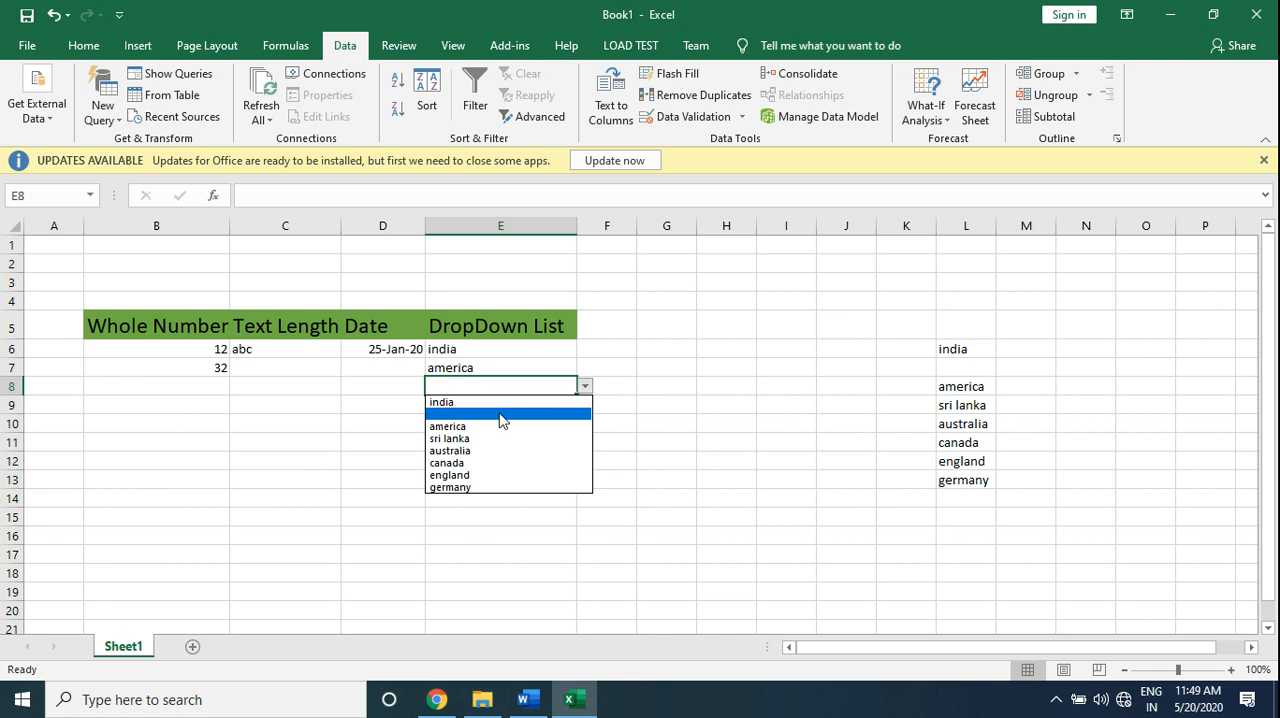
pyautogui.click(700, 409)
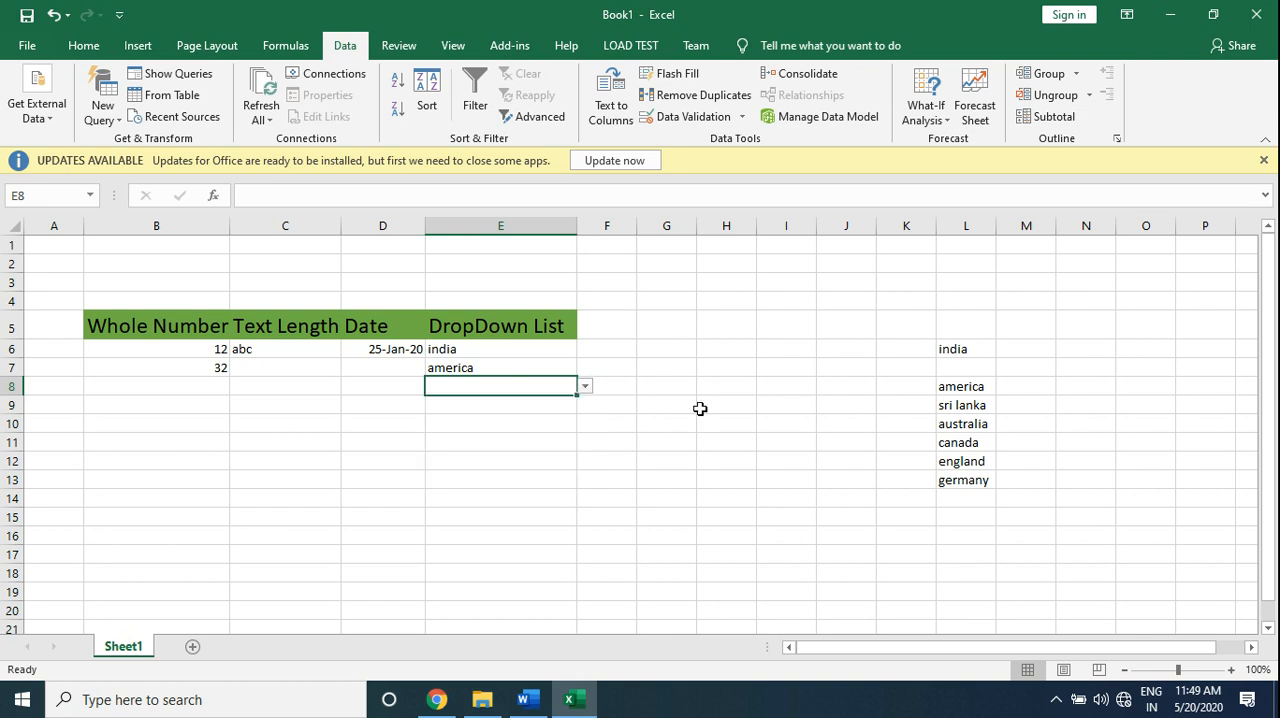
# - Enter japan again in source cell L7
pyautogui.click(962, 371)
pyautogui.write('japan')
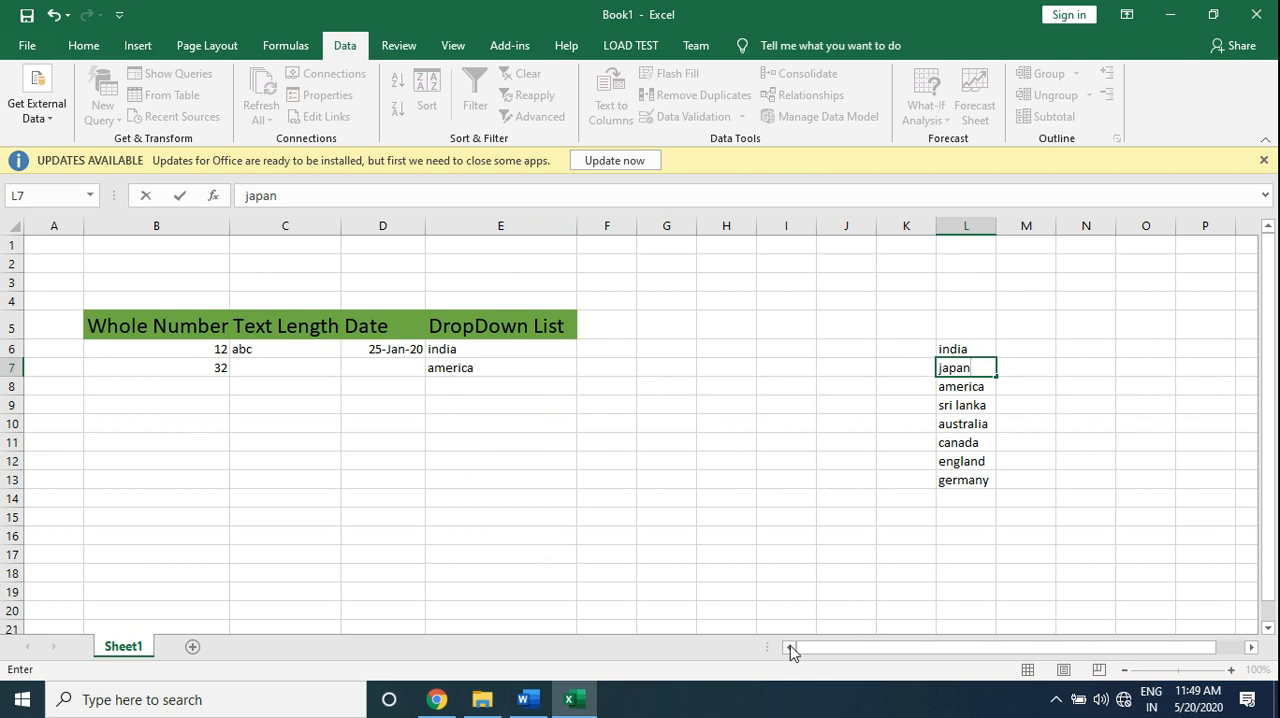
# - Try to enter 250 in cell B8 to test the whole number rule, and cancel the entry
pyautogui.click(143, 386)
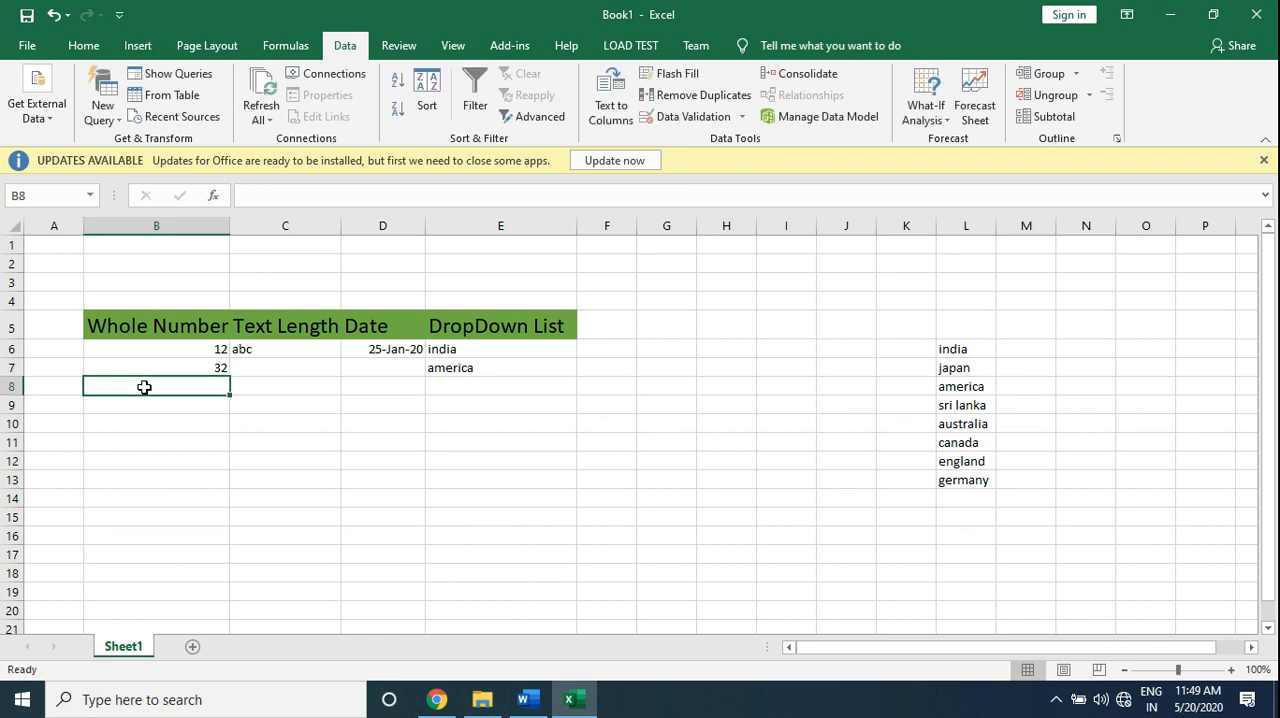
pyautogui.write('250')
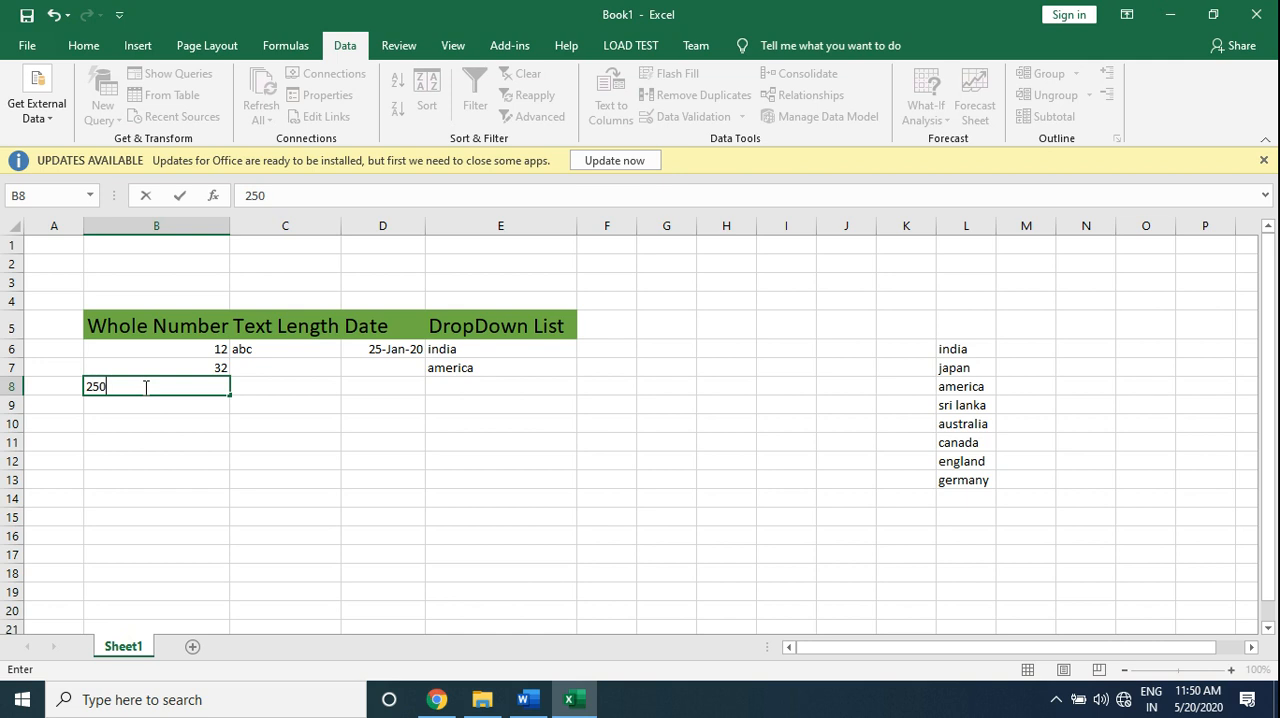
pyautogui.press('Return')
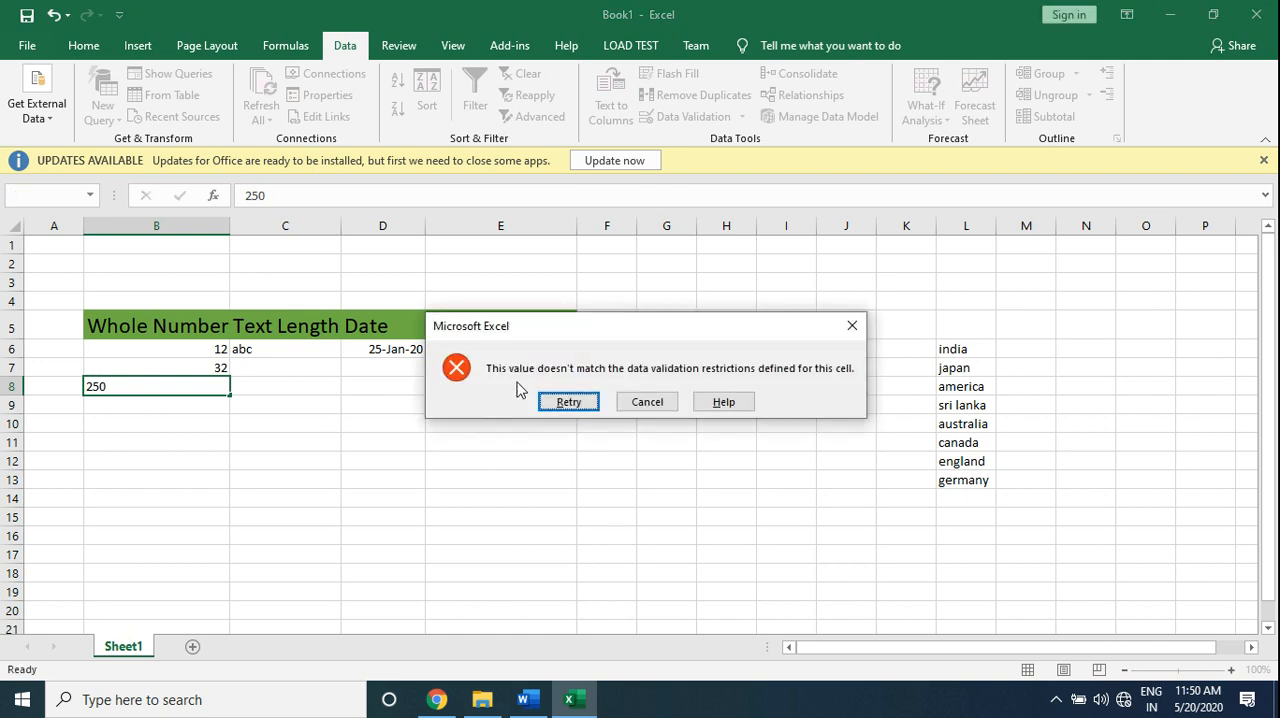
pyautogui.click(647, 402)
# - Add an error alert to the validation of B6:B12 with the title "invalid data" and the message "please enter value between 0 to 100"
pyautogui.moveTo(200, 349); pyautogui.dragTo(206, 466)
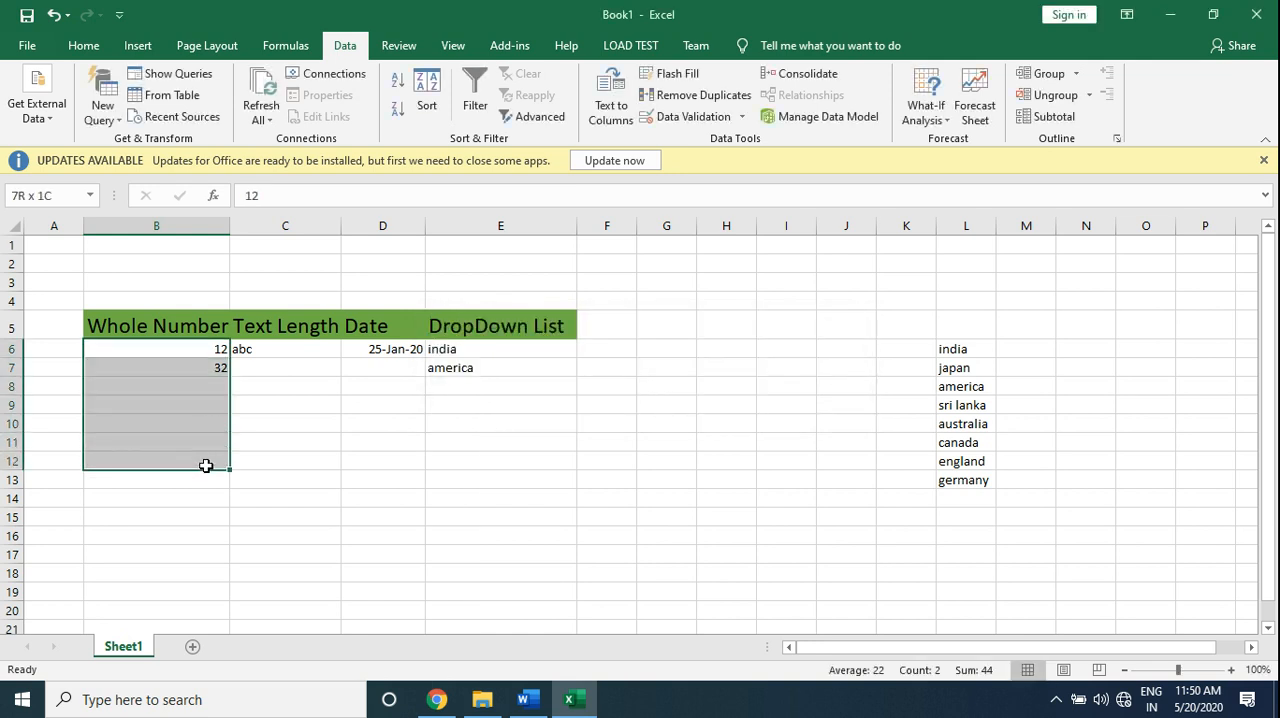
pyautogui.click(690, 117)
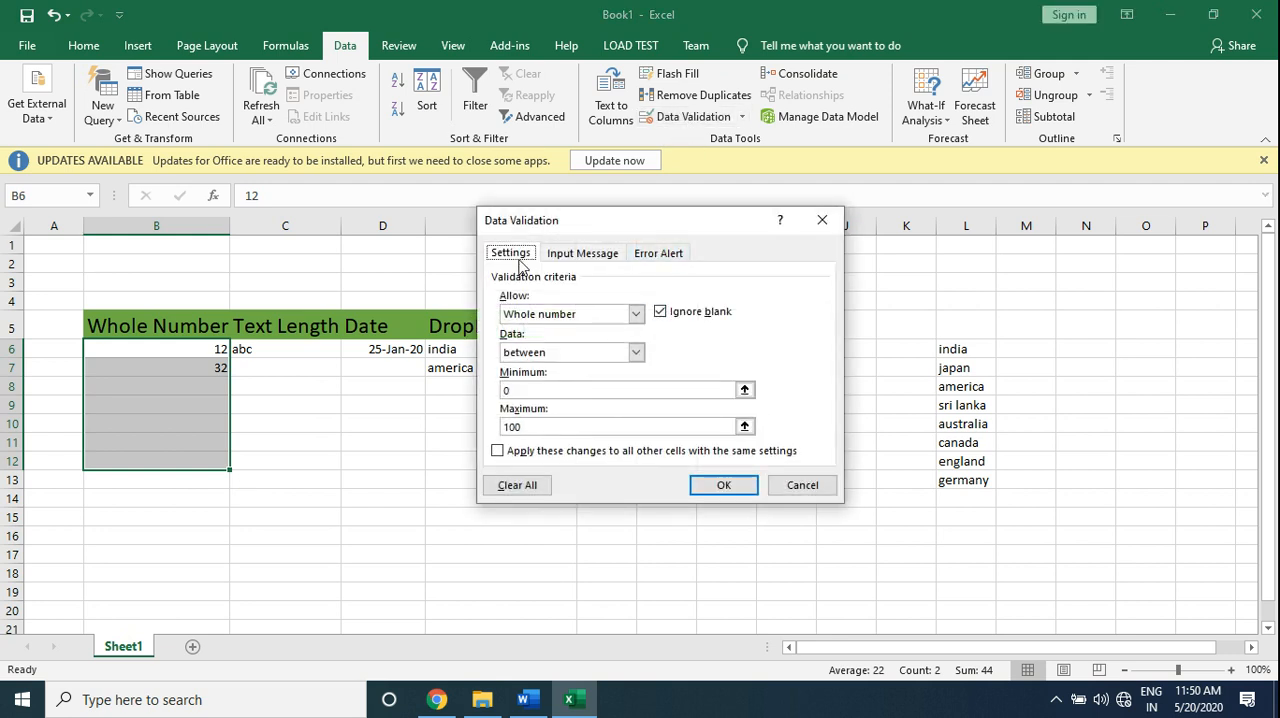
pyautogui.click(580, 262)
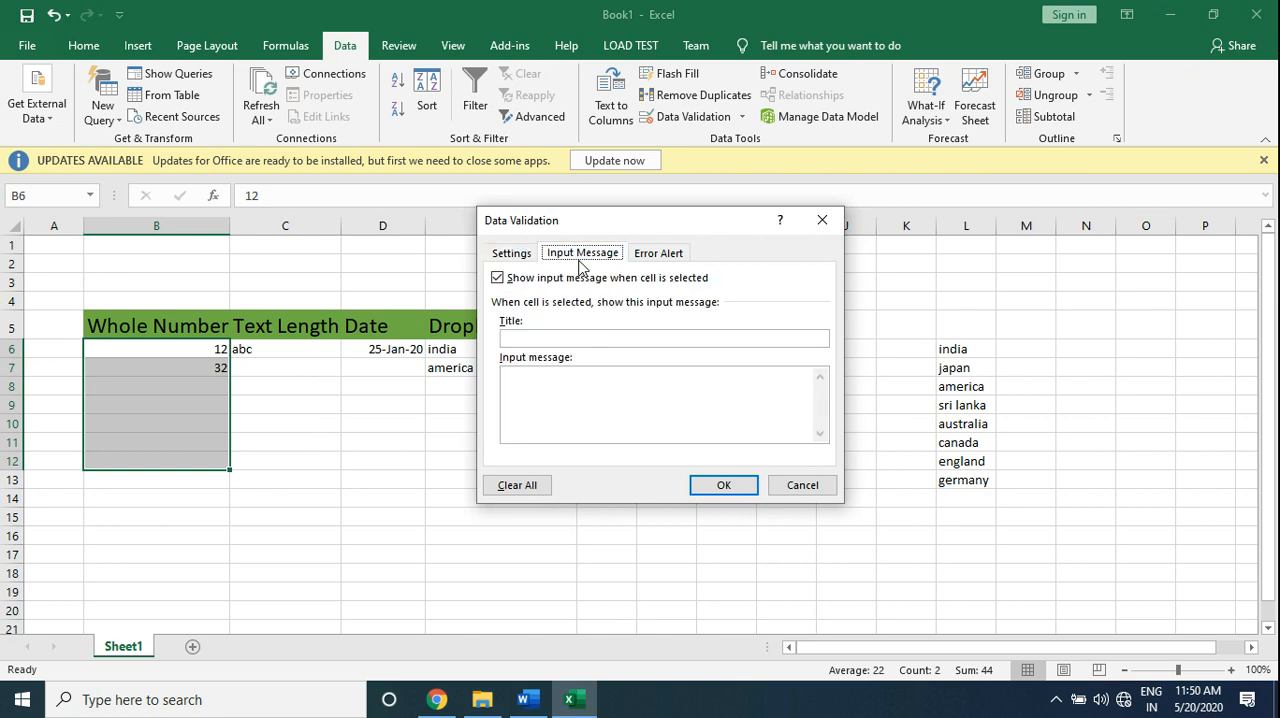
pyautogui.click(644, 262)
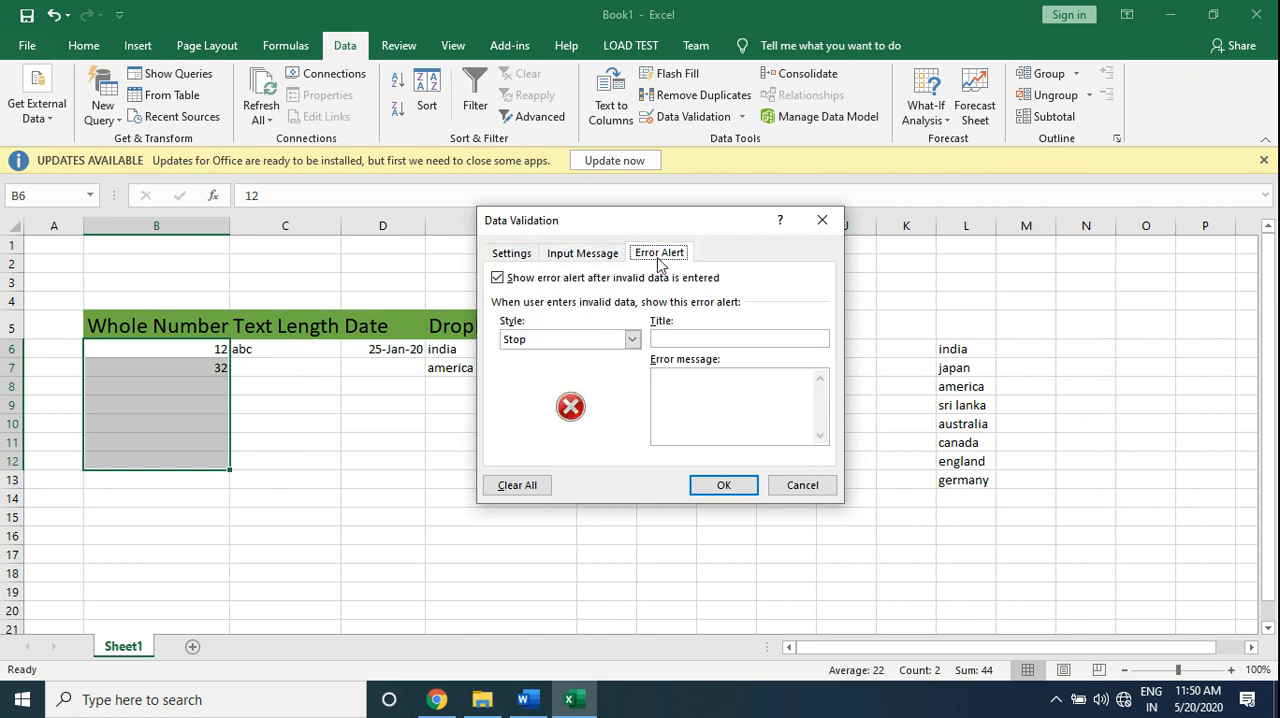
pyautogui.click(679, 338)
pyautogui.write('please e')
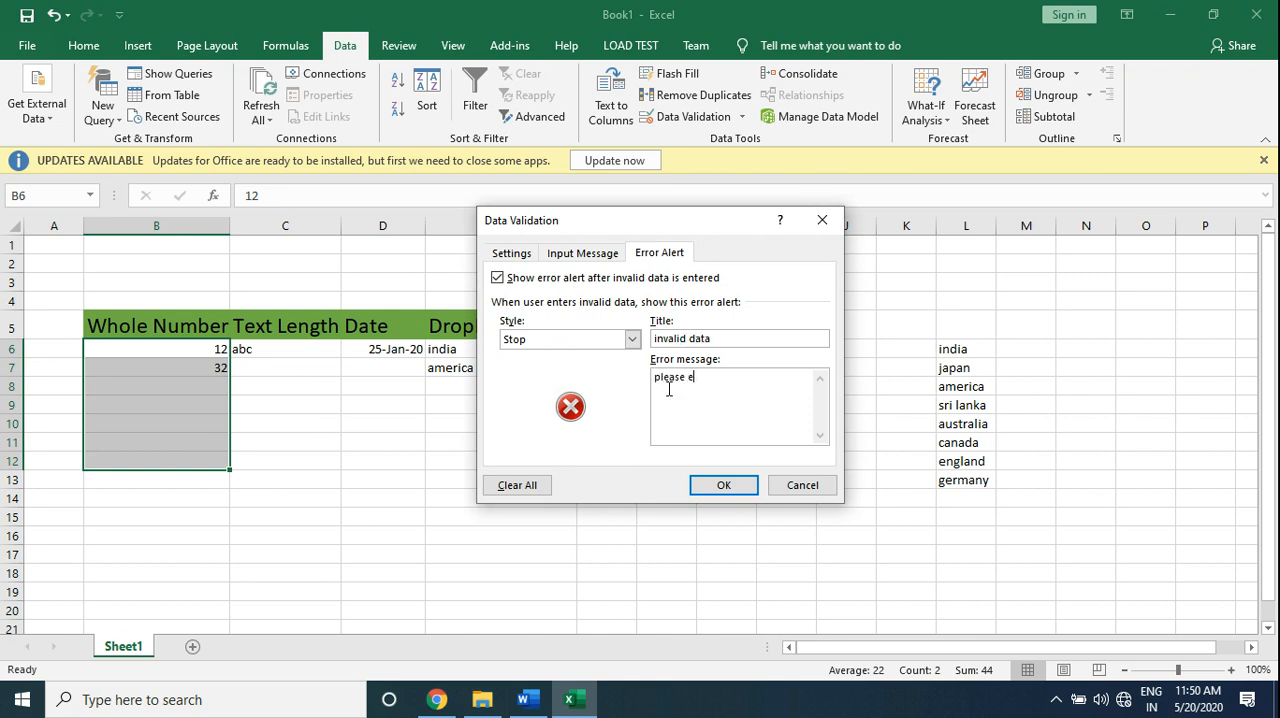
pyautogui.write('nter value between 0 to 100')
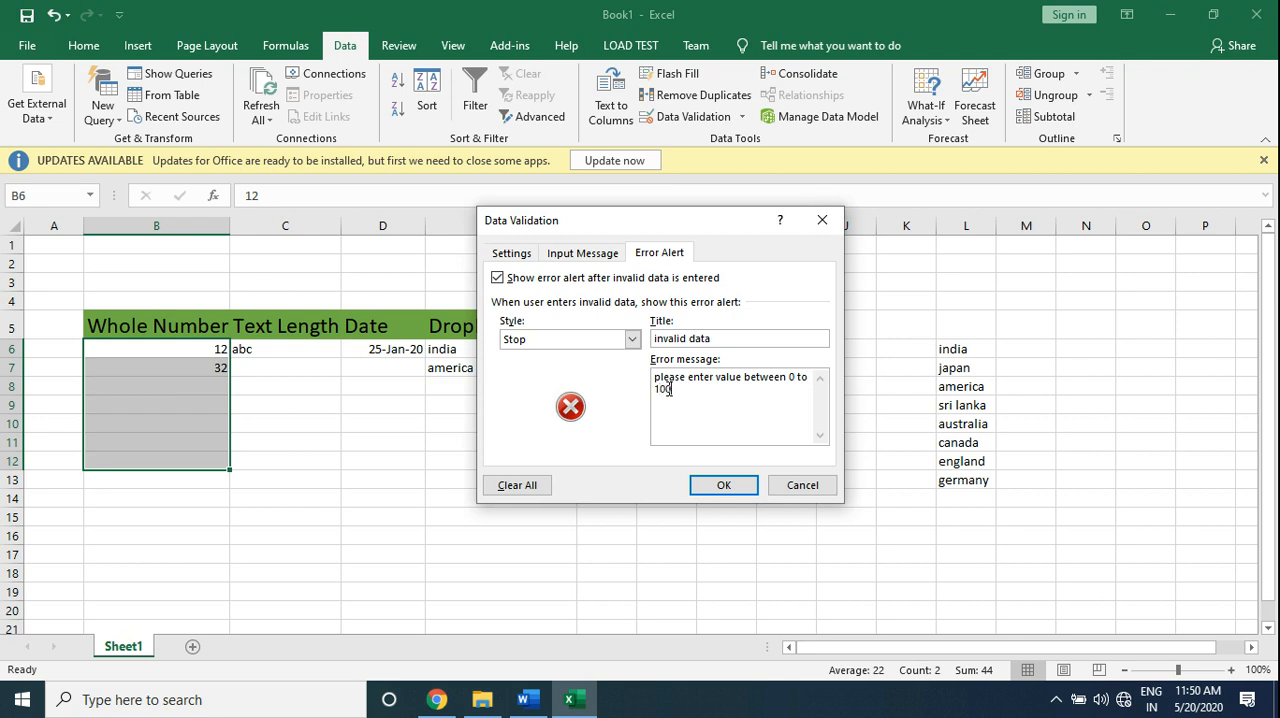
pyautogui.click(724, 487)
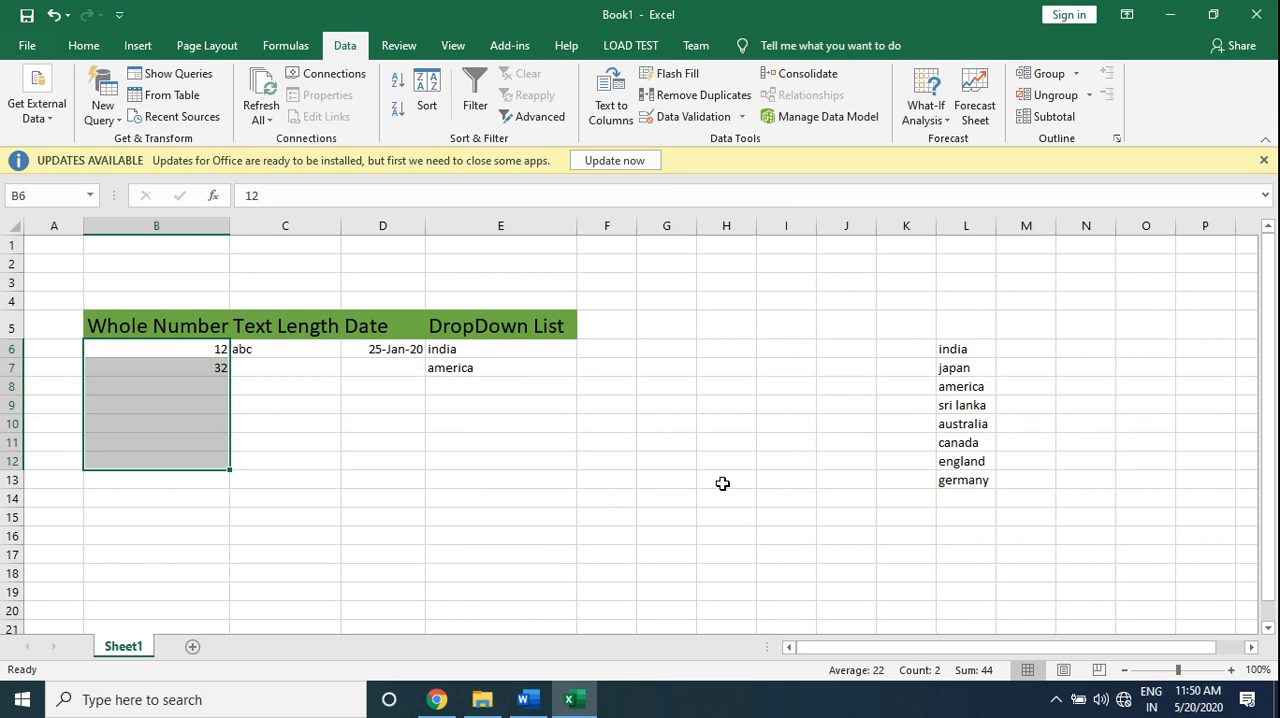
# - Try to enter 256 in cell B8 to test the custom error alert, and cancel the entry
pyautogui.click(183, 386)
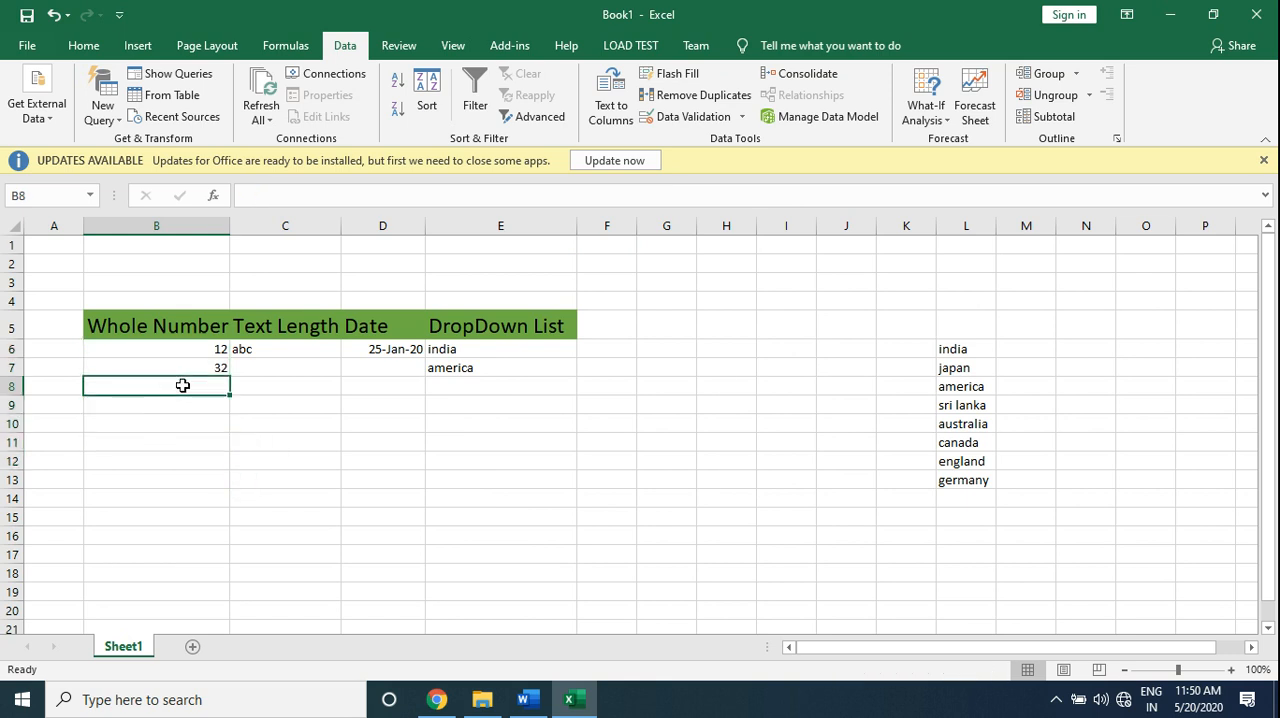
pyautogui.write('256')
pyautogui.press('Return')
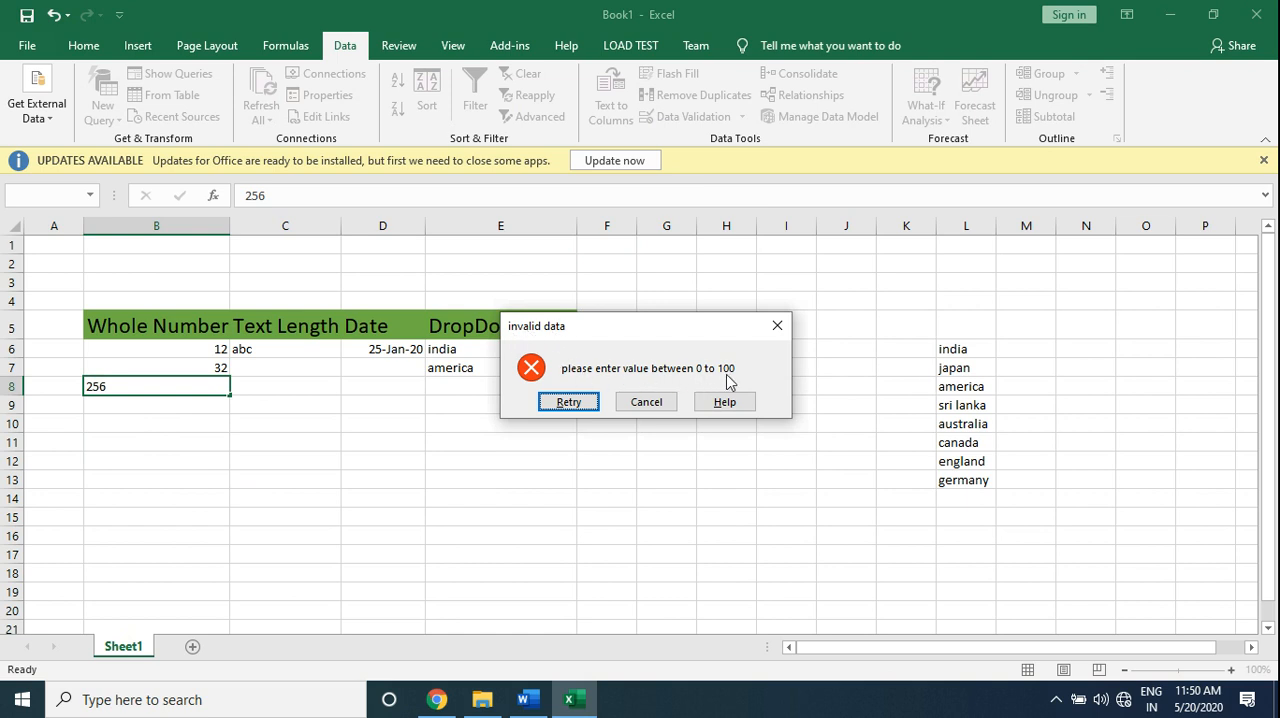
pyautogui.click(646, 402)
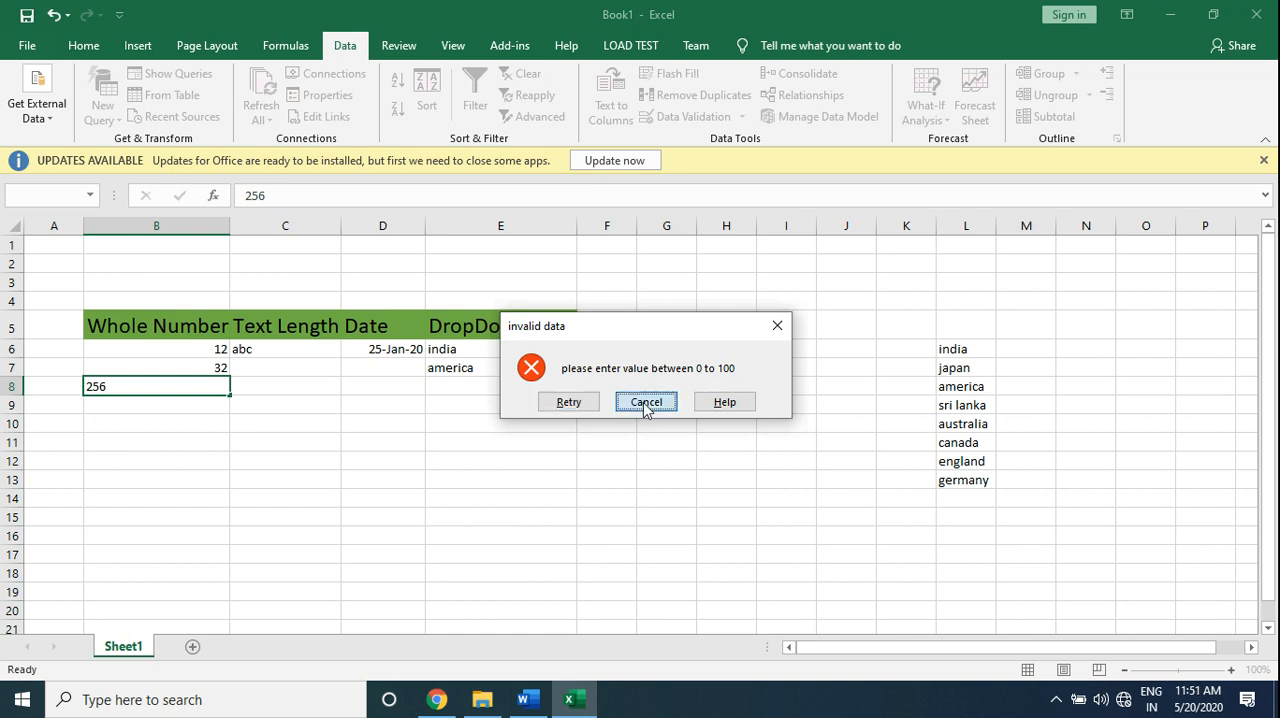
# - Add an input message to the validation of B6:B12 with the title "hi" and the text "please enter value between 0 to 100"
pyautogui.moveTo(187, 352); pyautogui.dragTo(188, 466)
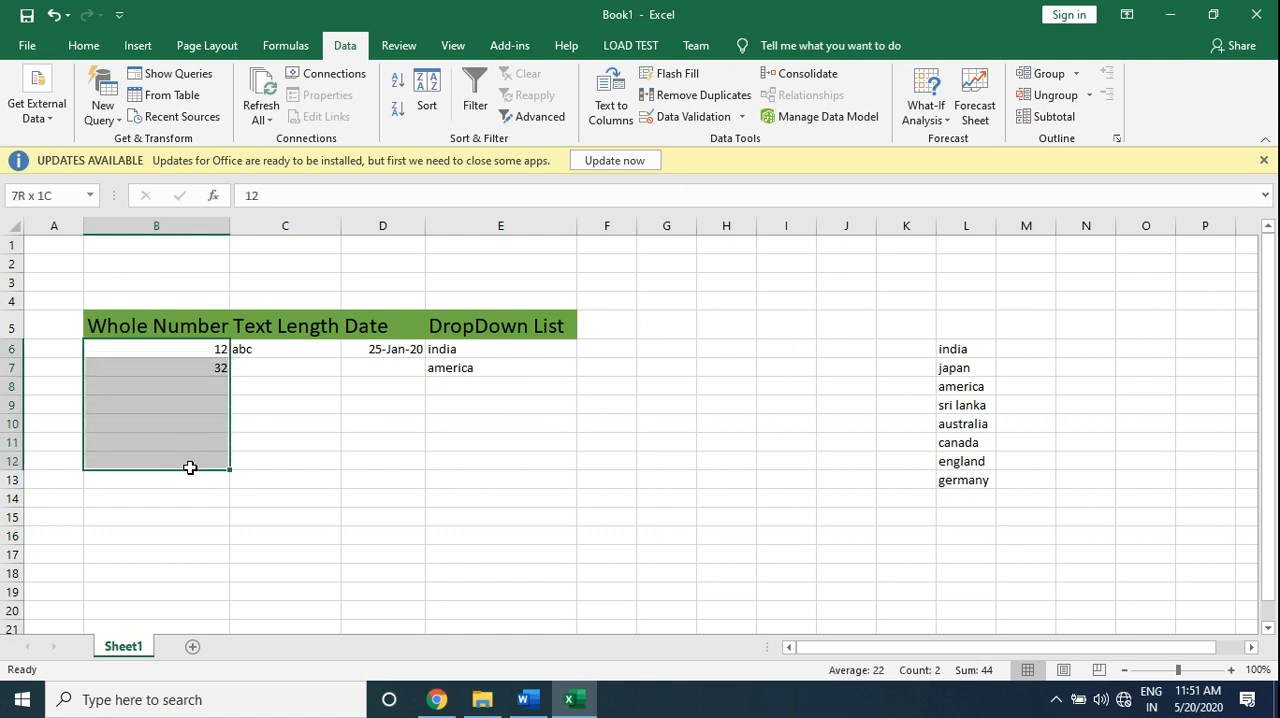
pyautogui.click(694, 120)
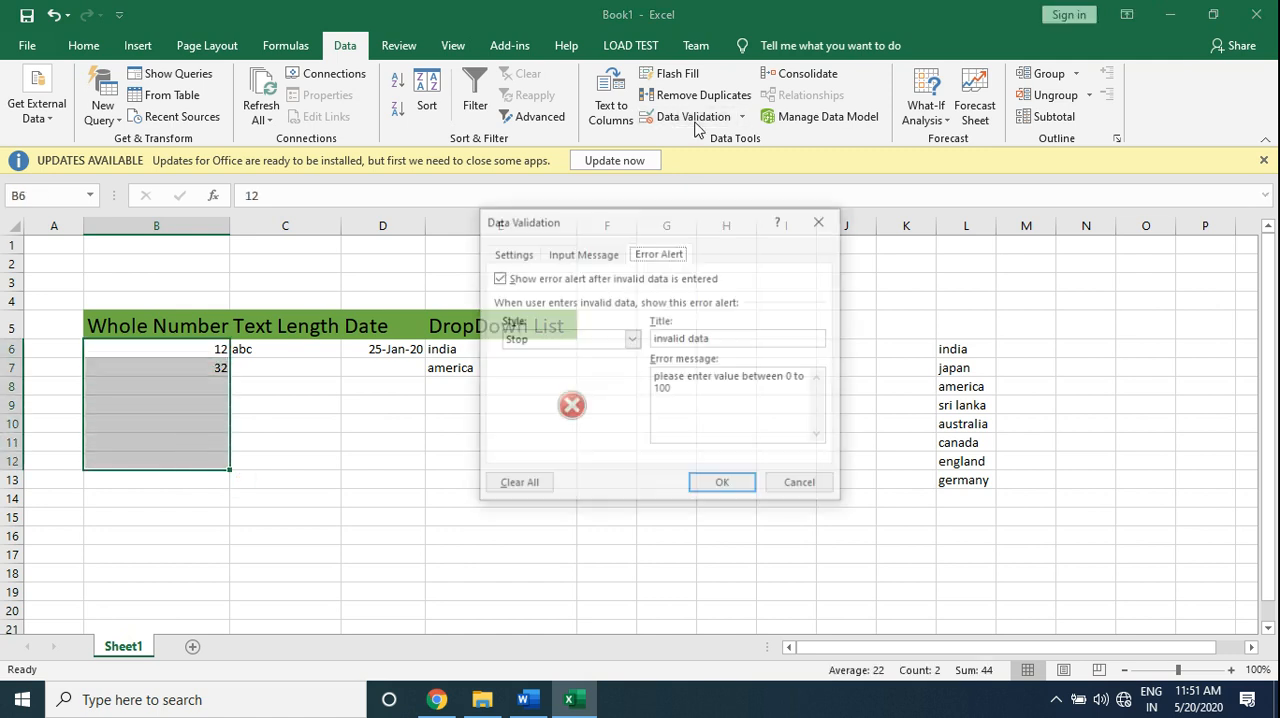
pyautogui.click(567, 256)
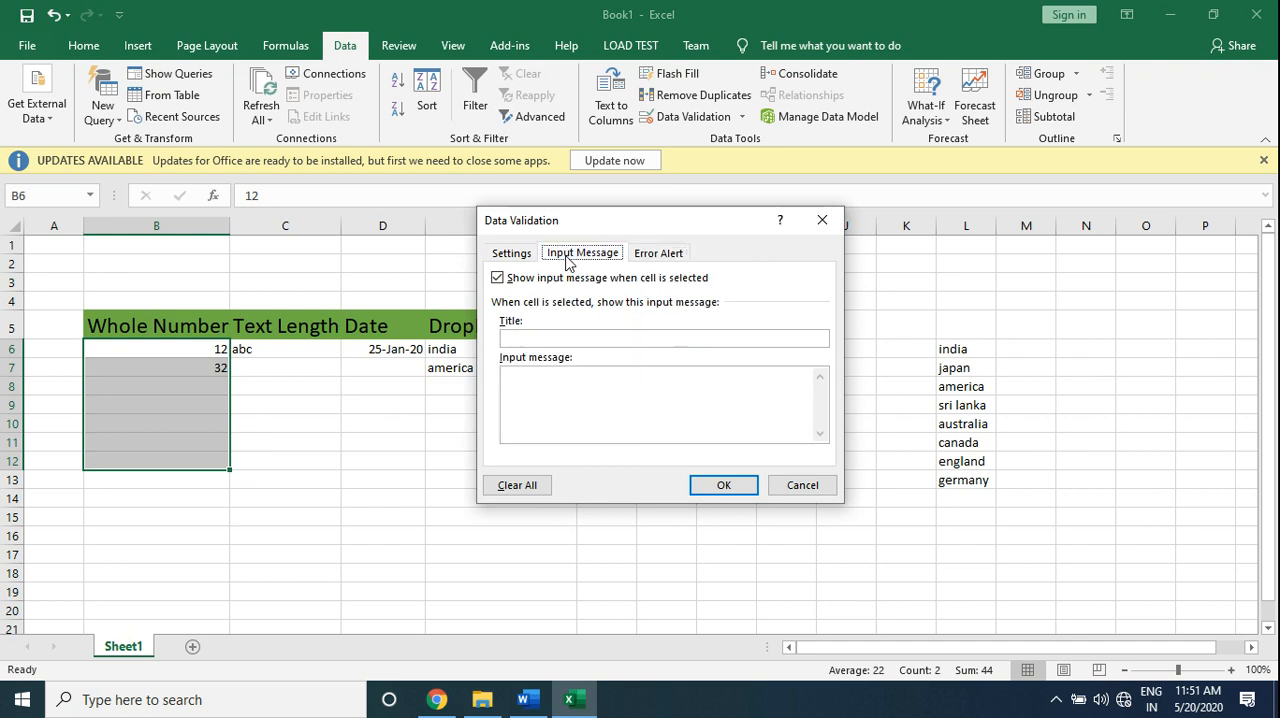
pyautogui.click(550, 336)
pyautogui.write('hi')
pyautogui.press('Tab')
pyautogui.write('pleas')
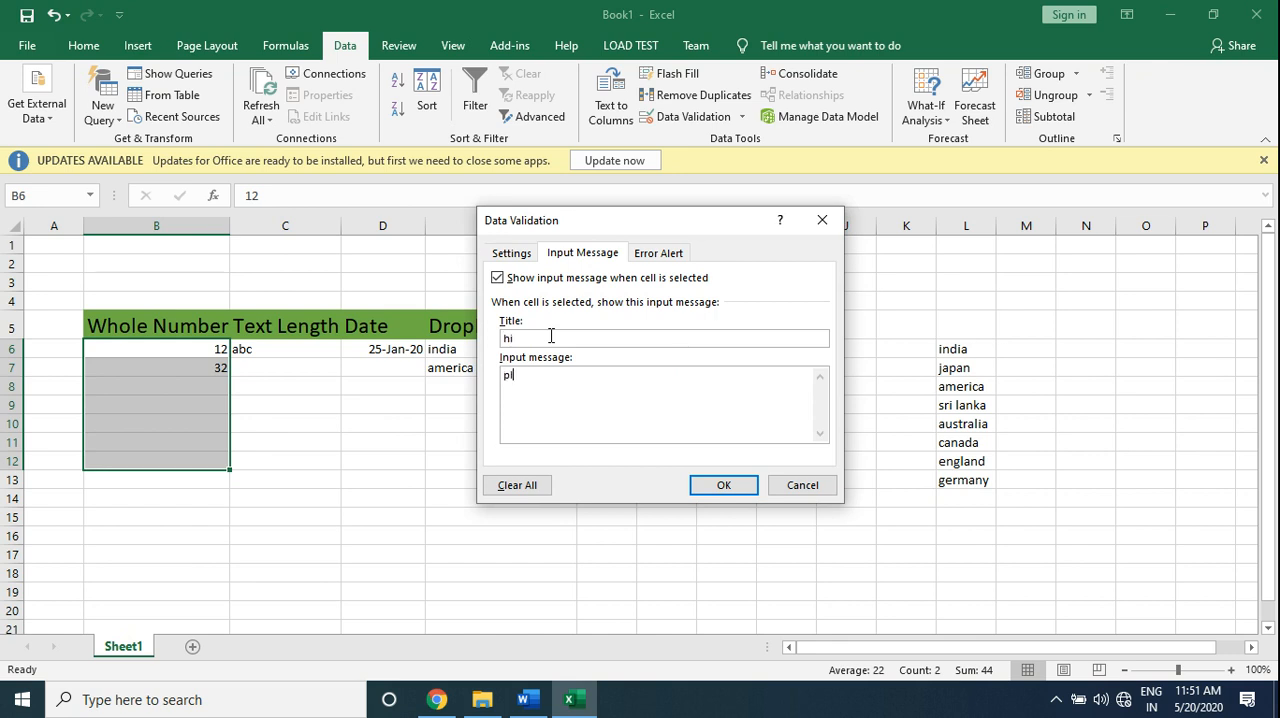
pyautogui.write('e enter value between 0 to 100')
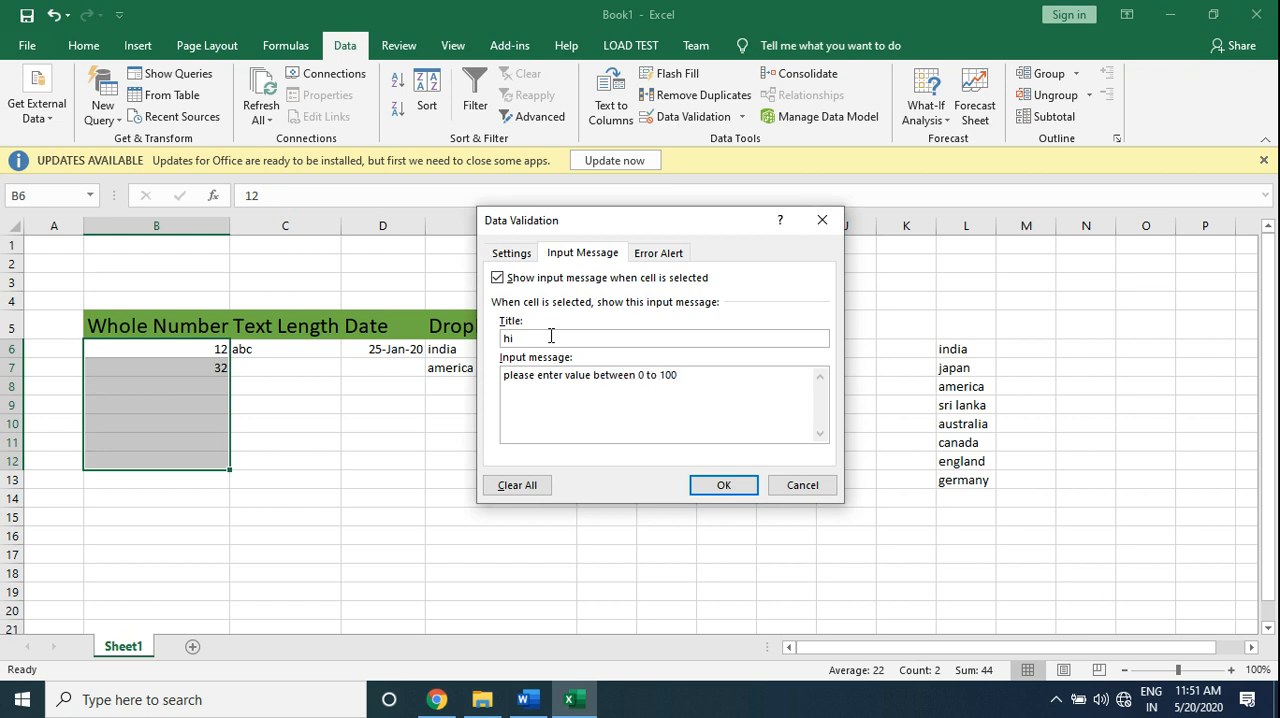
pyautogui.click(712, 486)
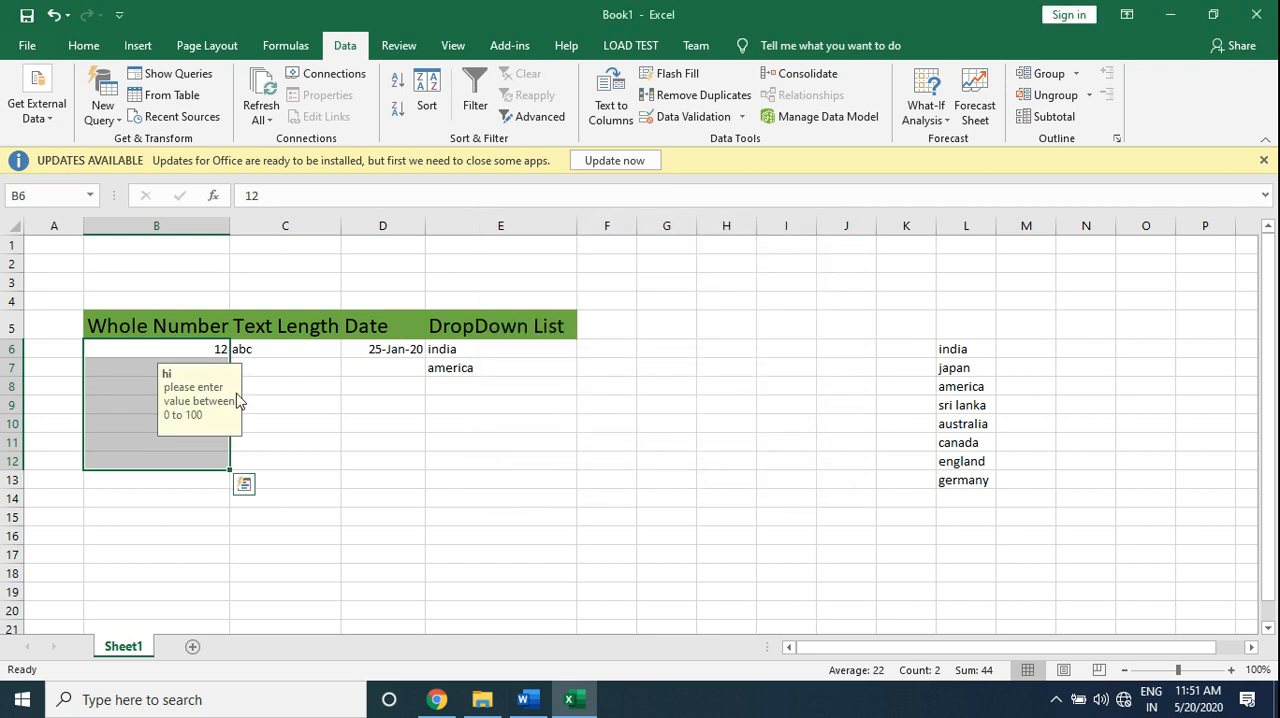
# - Check the input message on cells B11 and B10, and test the rule by entering 256 in cell B8
pyautogui.click(206, 436)
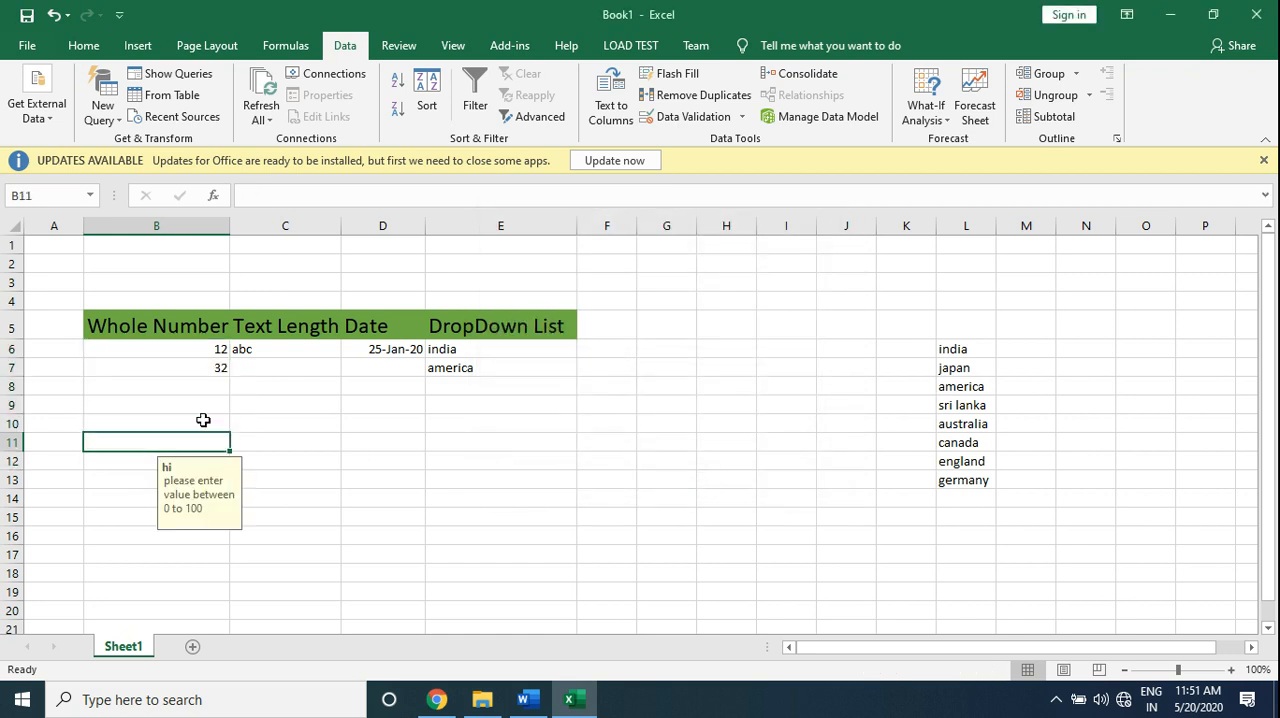
pyautogui.click(203, 420)
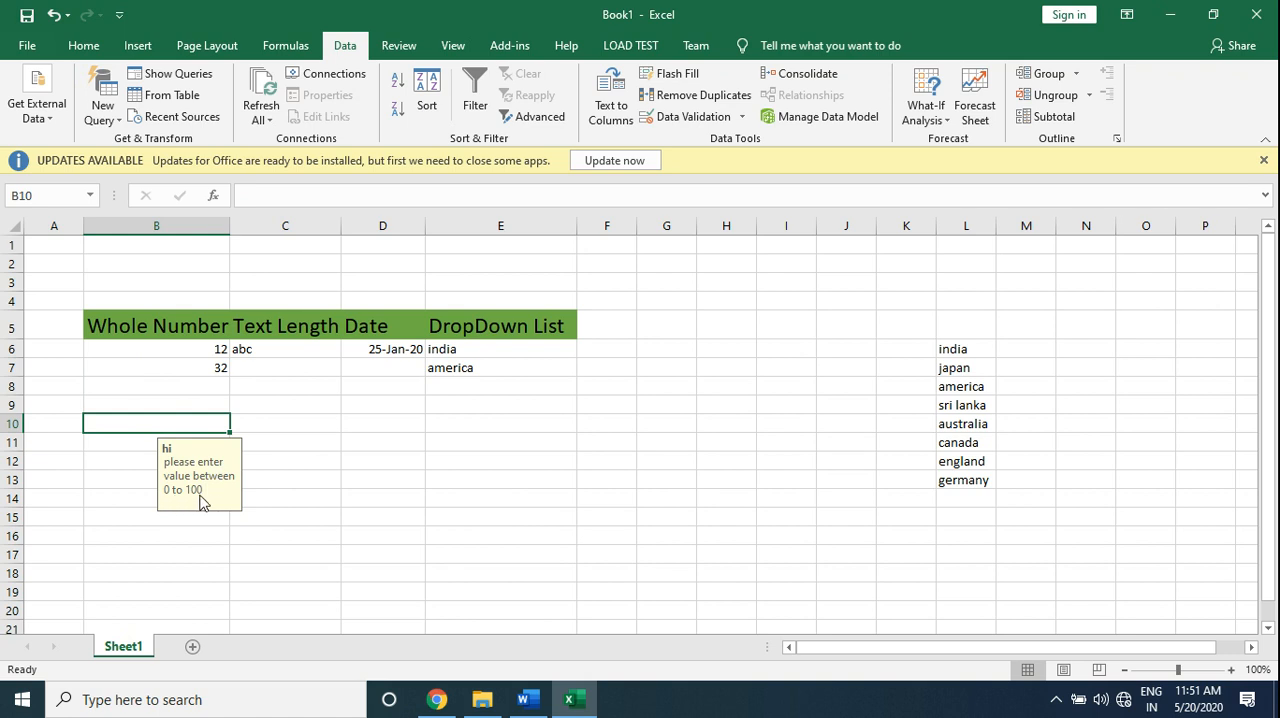
pyautogui.click(198, 382)
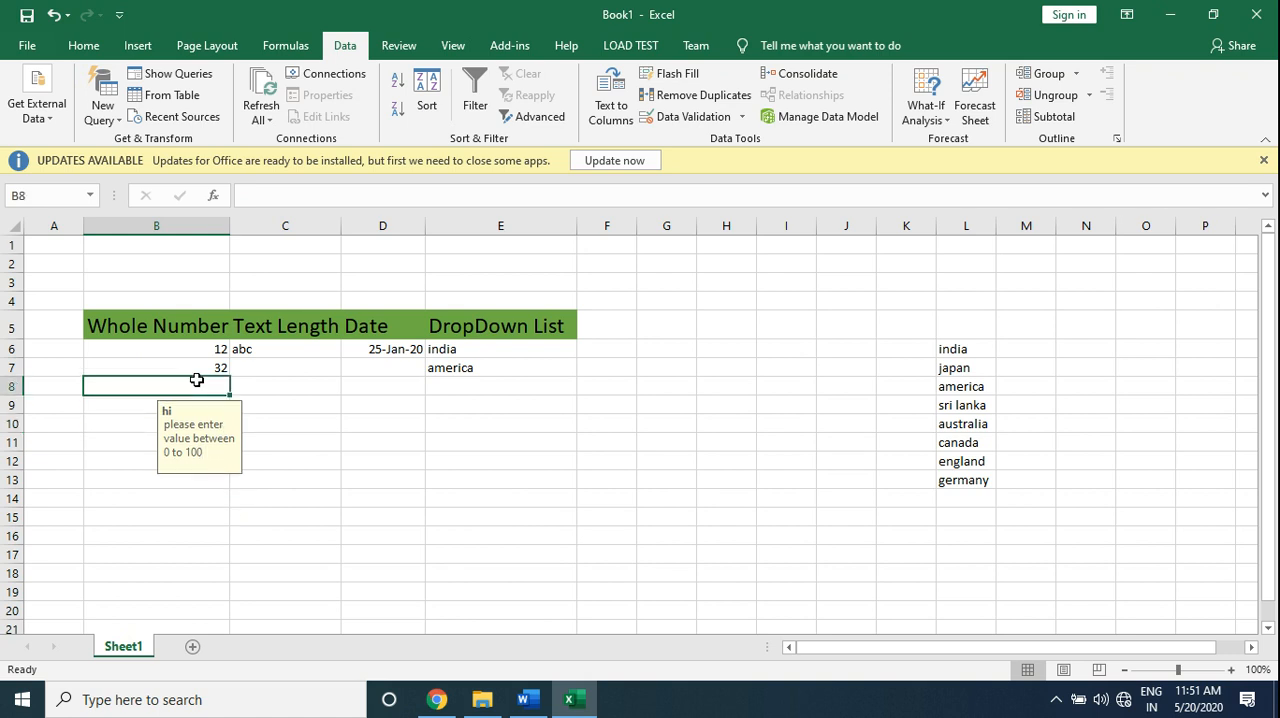
pyautogui.write('256')
pyautogui.press('Return')
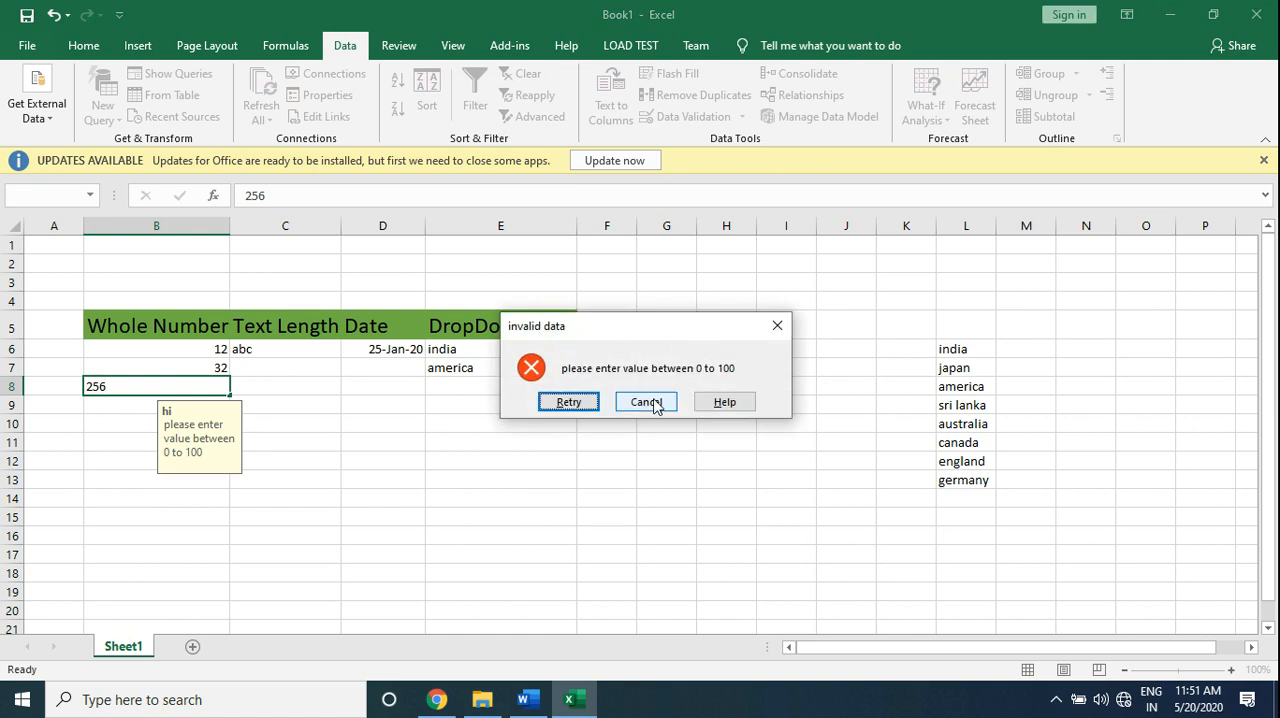
# - Switch to the Word document with the lesson notes and review its Input Messages and Error Alert topics
pyautogui.click(543, 692)
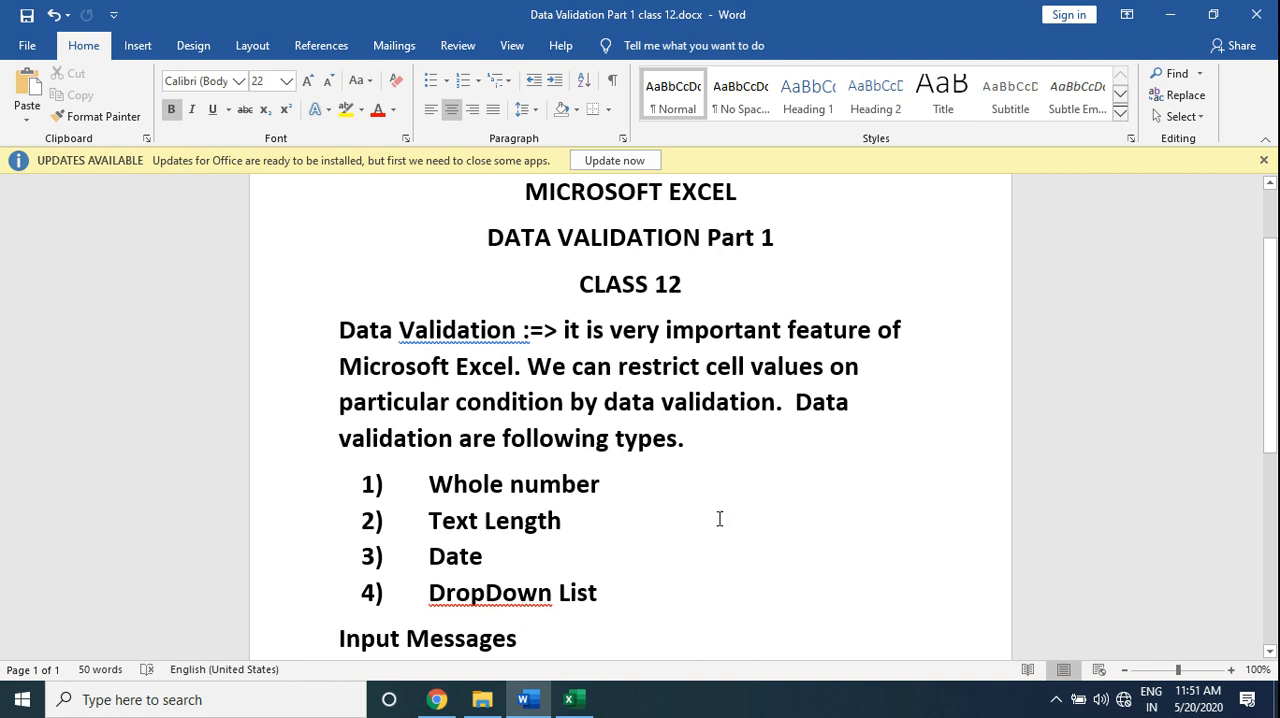
pyautogui.click(1272, 652)
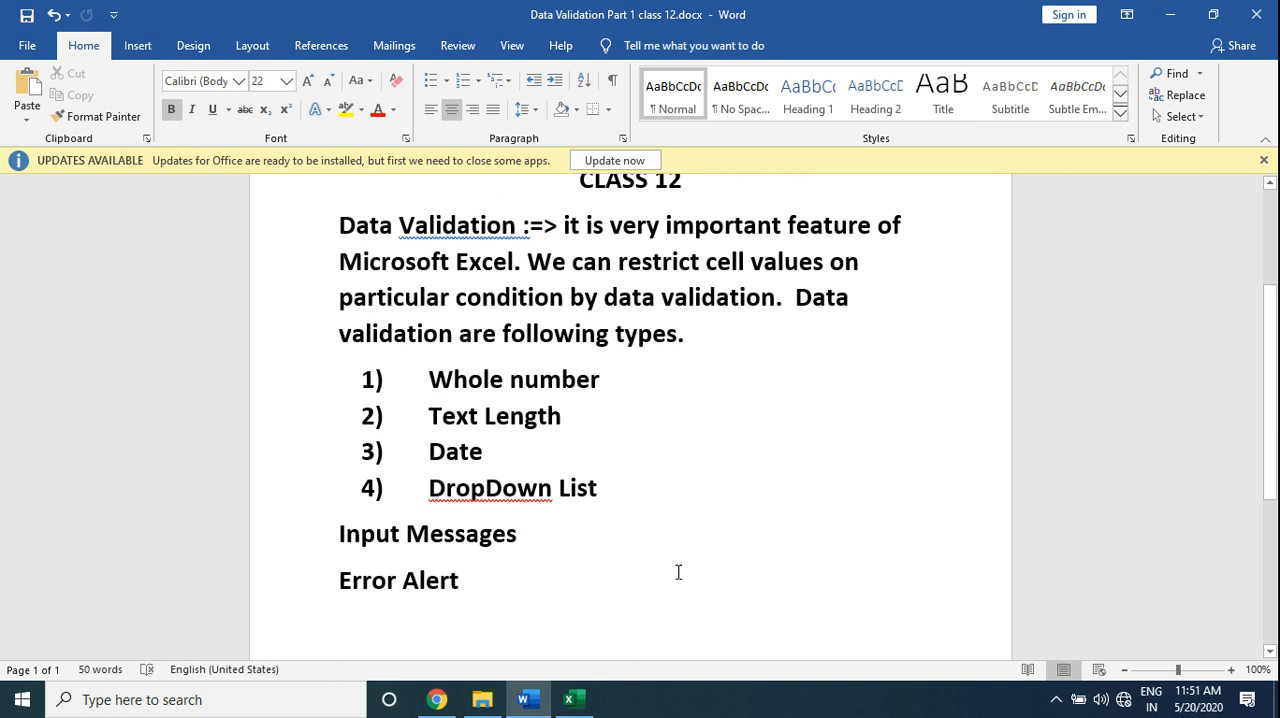